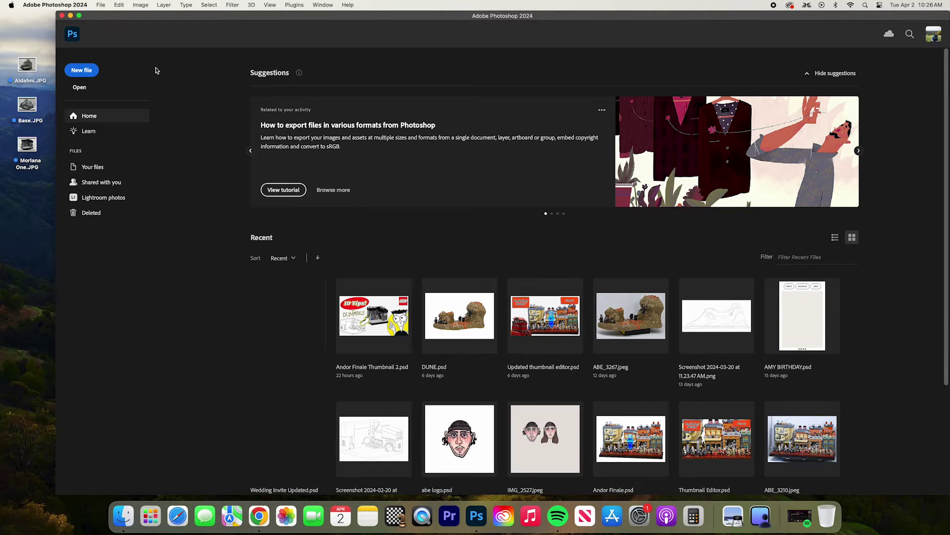
Browse the New Document presets, close it without creating a file, and open Morlana One.JPG.
left_click(82, 70)
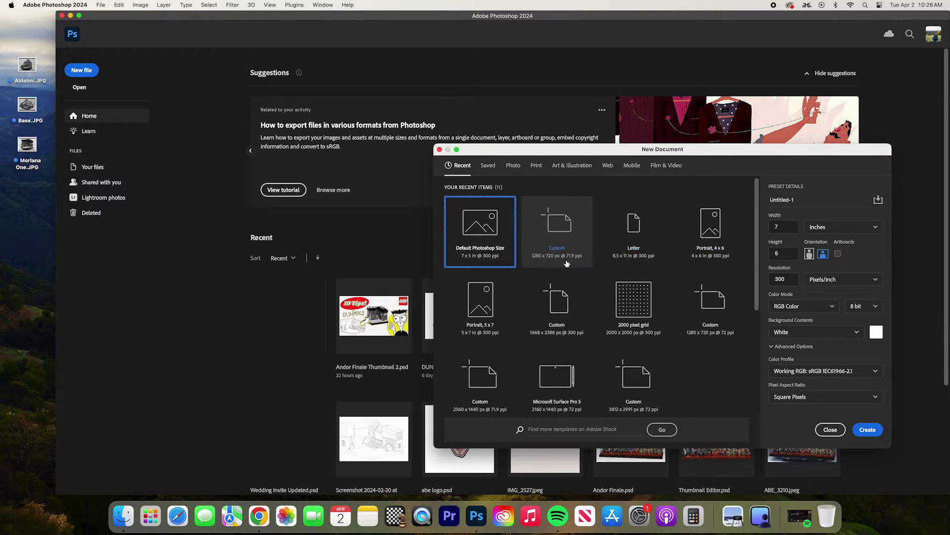
left_click(558, 307)
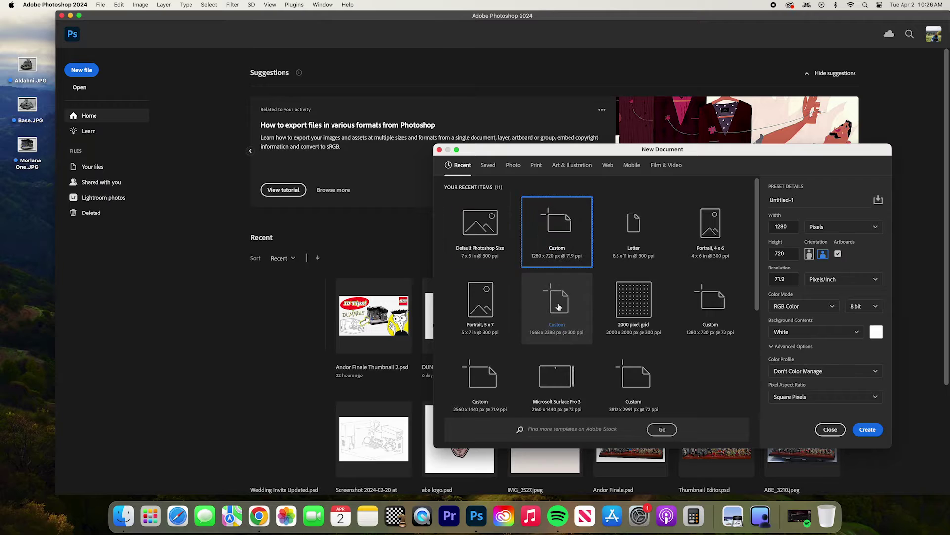
left_click(480, 310)
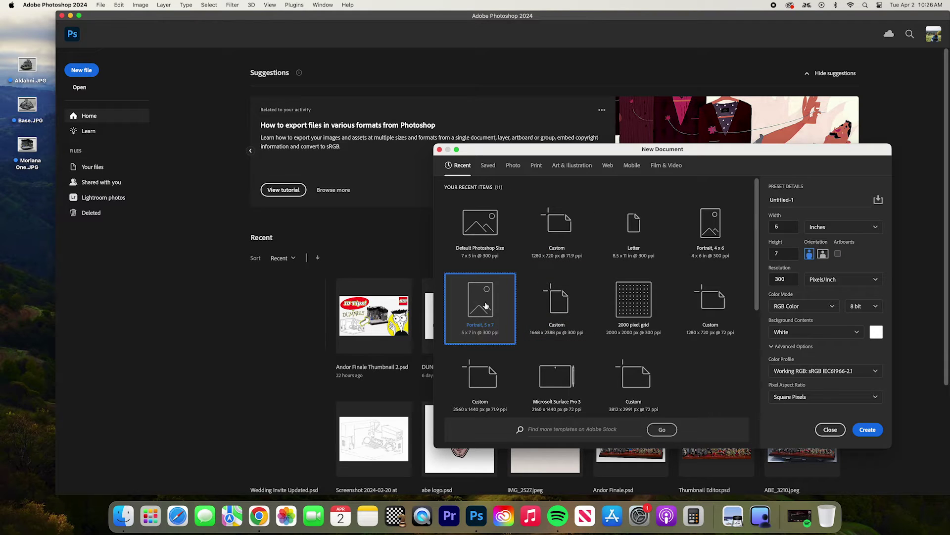
left_click(513, 168)
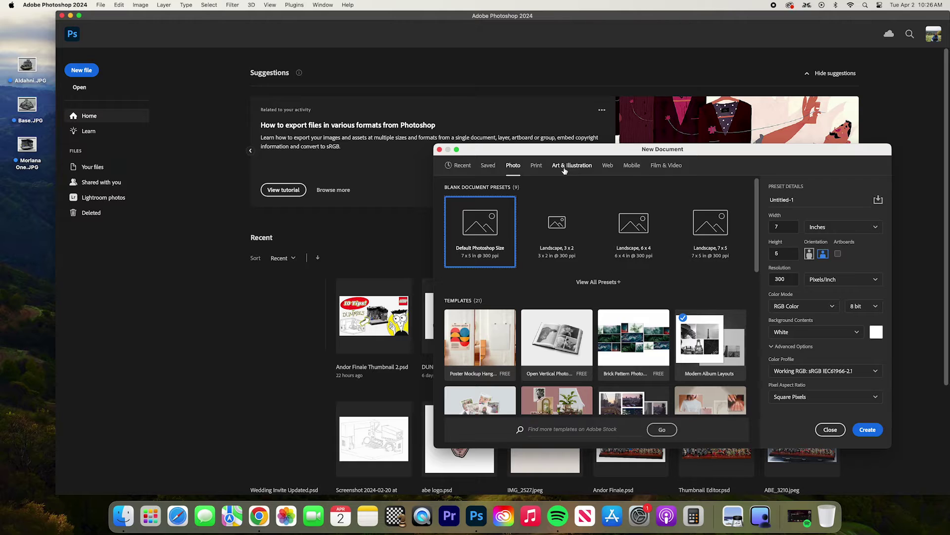
key("Escape")
left_click_drag(26, 146, 441, 276)
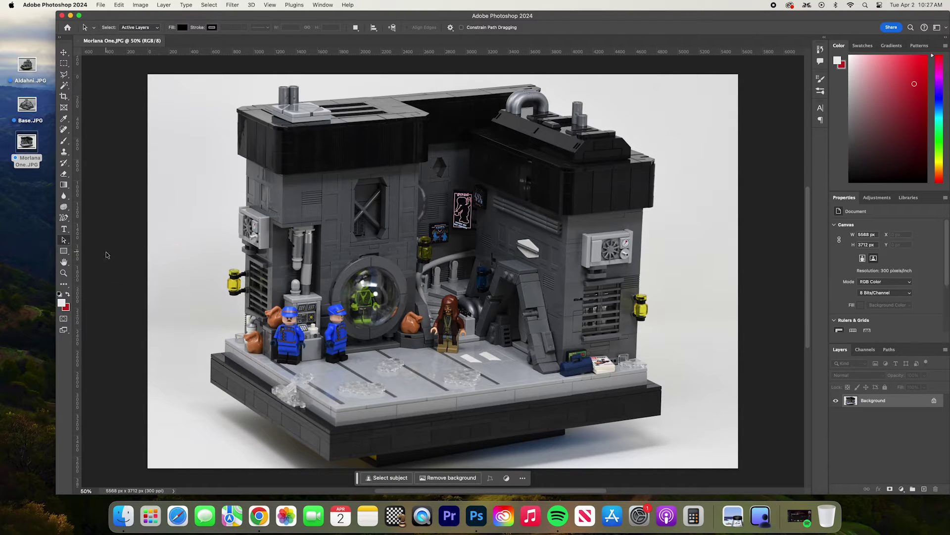
Pan around the Morlana One photo with the Hand tool, then zoom out to see it whole.
left_click(64, 261)
left_click_drag(360, 297, 436, 256)
left_click_drag(498, 261, 493, 264)
key("super+minus")
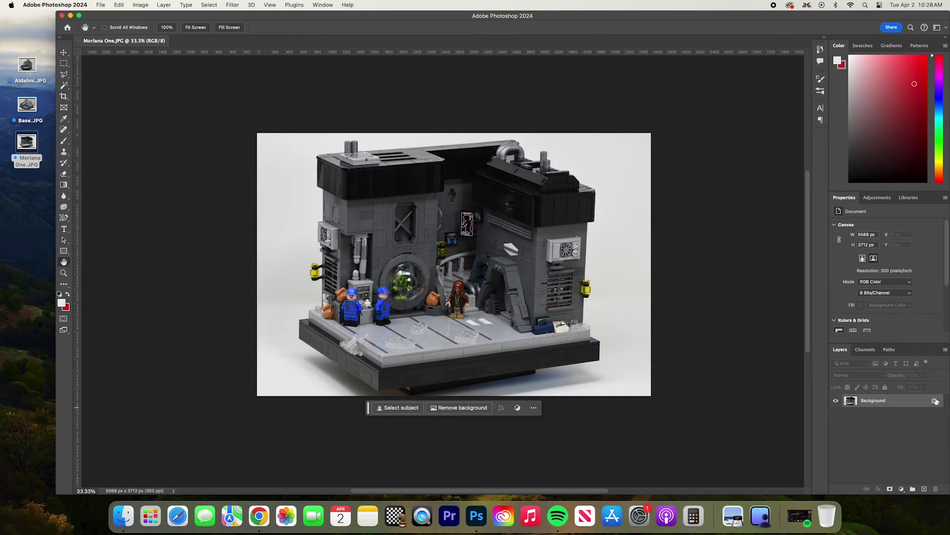
Rename the Background photo layer to 'Original'.
double_click(877, 402)
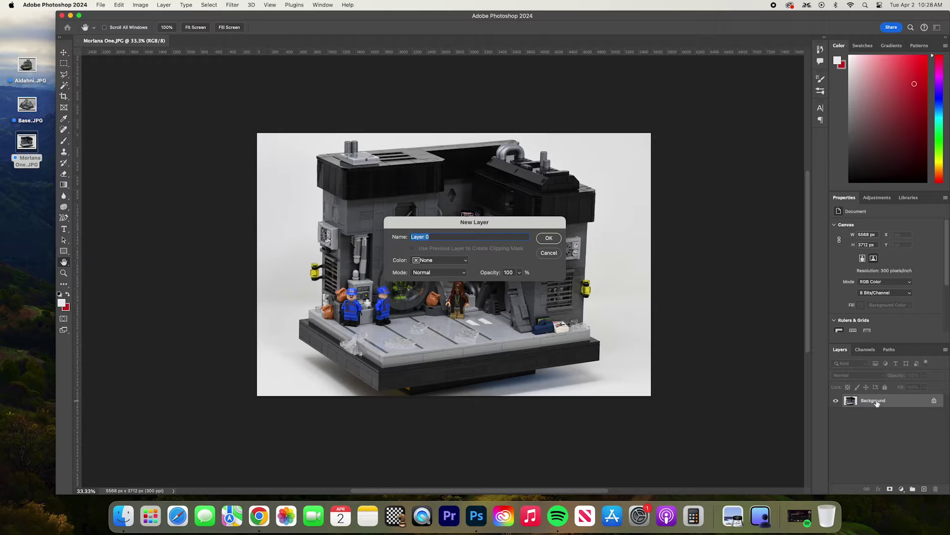
type("Original")
key("Return")
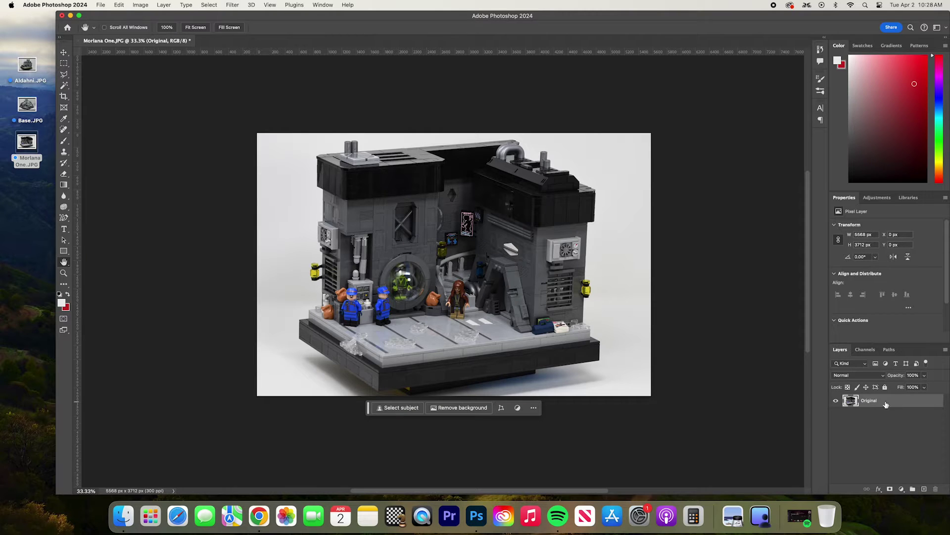
left_click_drag(886, 404, 931, 489)
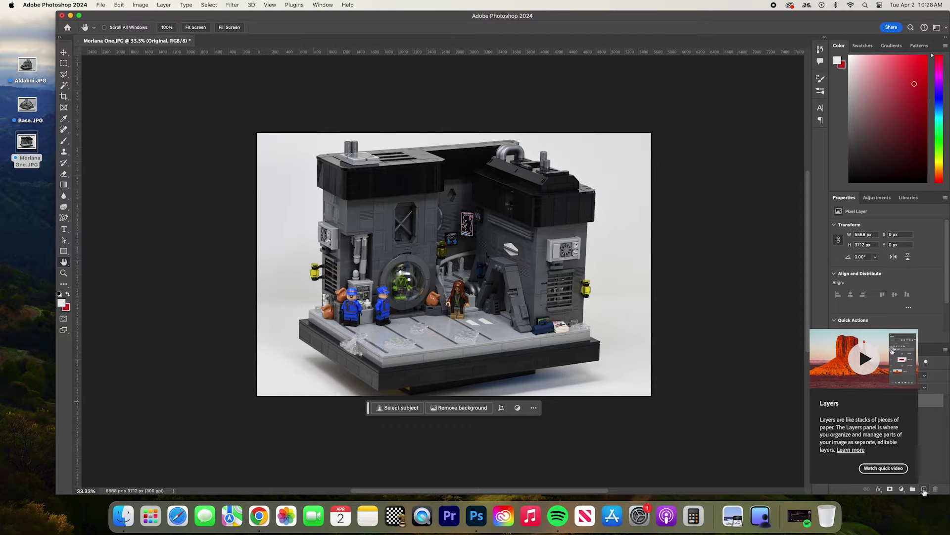
Add a new layer named 'White Background' beneath Original, then reselect the Original layer.
left_click(925, 489)
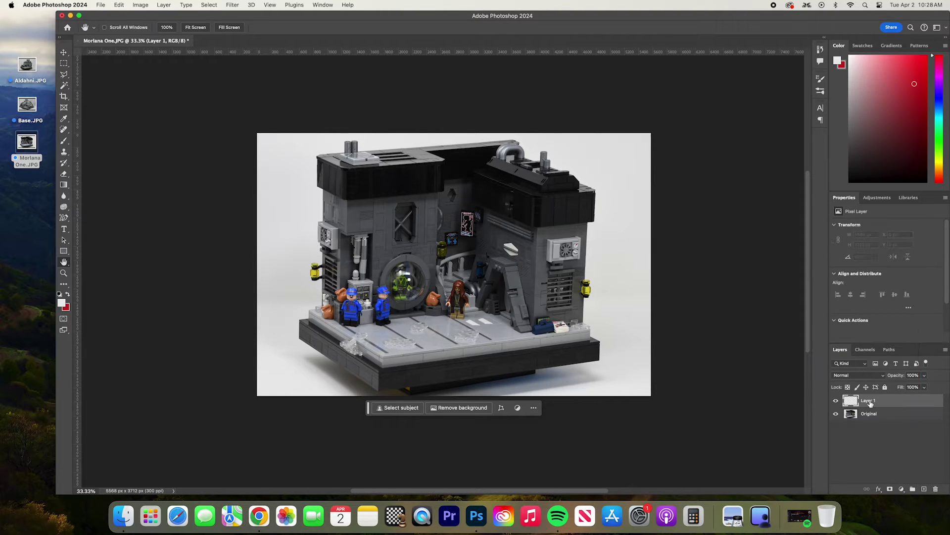
double_click(869, 401)
type("White Background")
key("Return")
left_click_drag(870, 402, 870, 414)
left_click(868, 401)
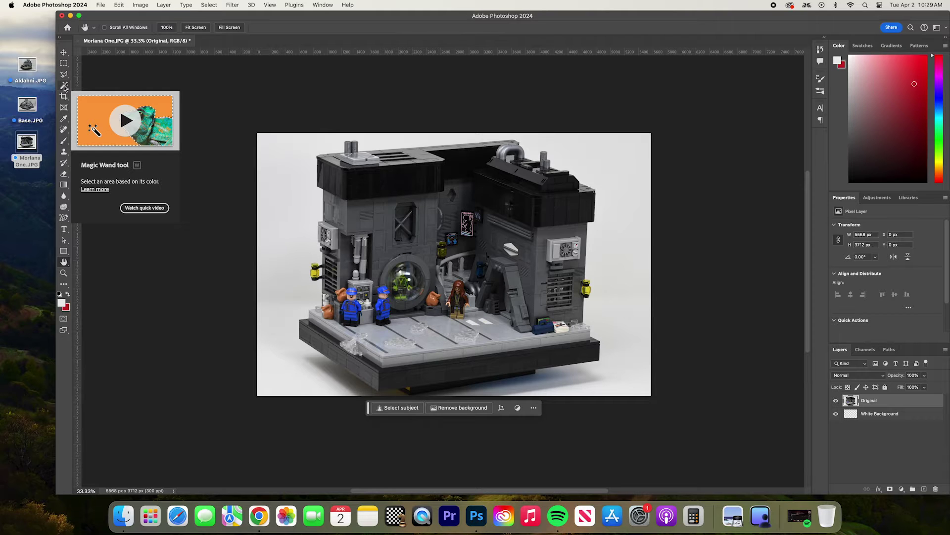
Select the white backdrop around the LEGO model with the Magic Wand and inspect the selection edges.
left_click(64, 87)
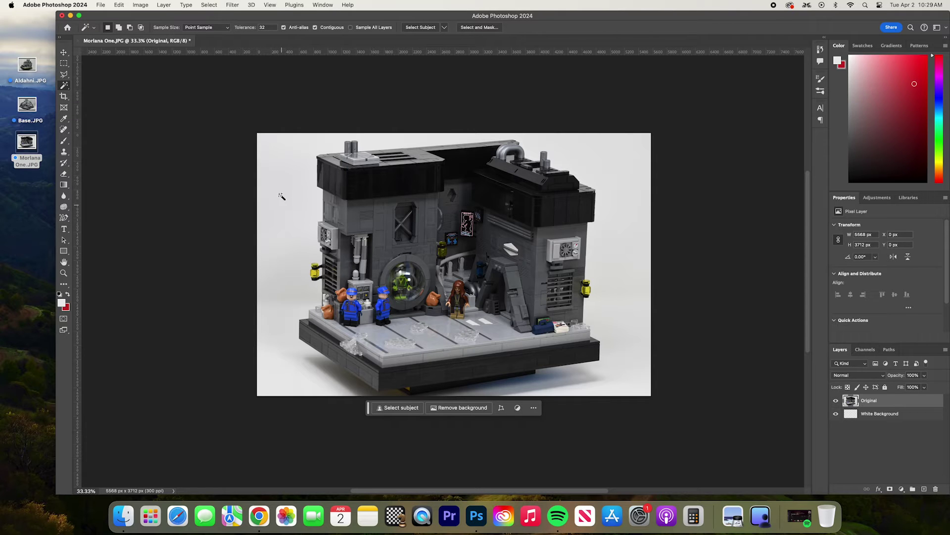
left_click(279, 173)
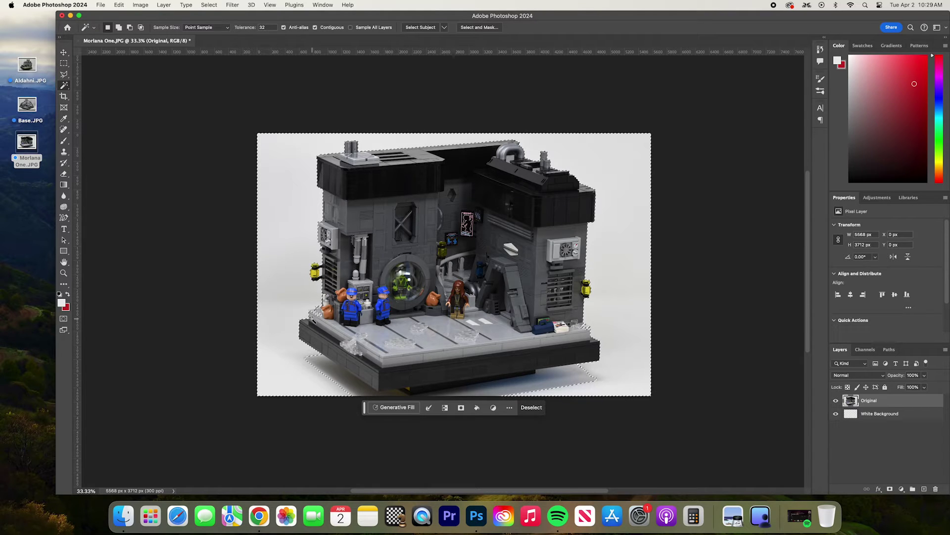
scroll(315, 313, "up", 3)
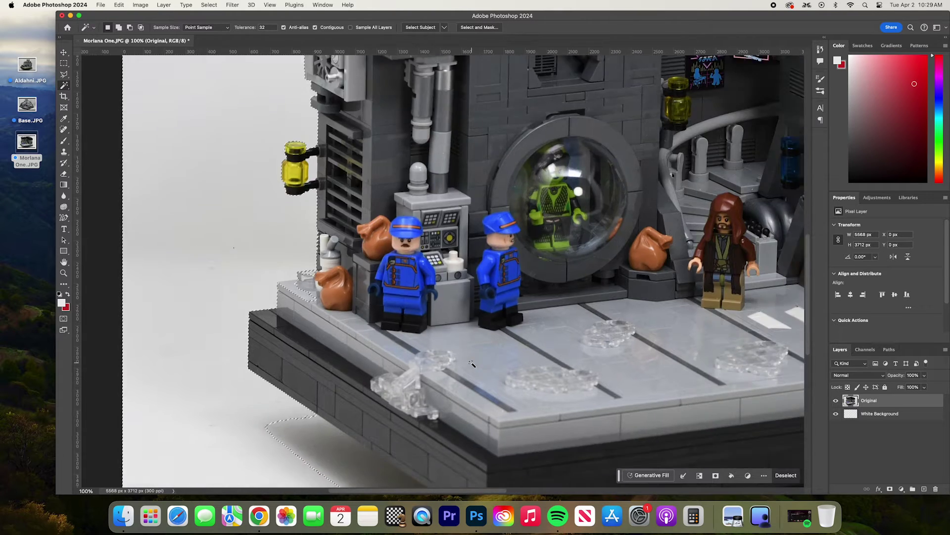
scroll(472, 364, "right", 10)
scroll(472, 364, "down", 5)
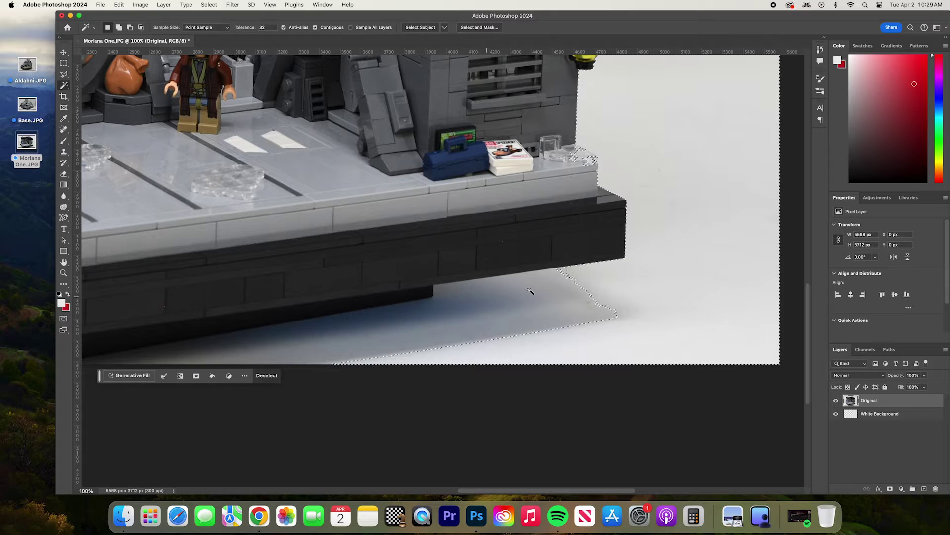
scroll(539, 293, "up", 3)
scroll(585, 239, "up", 14)
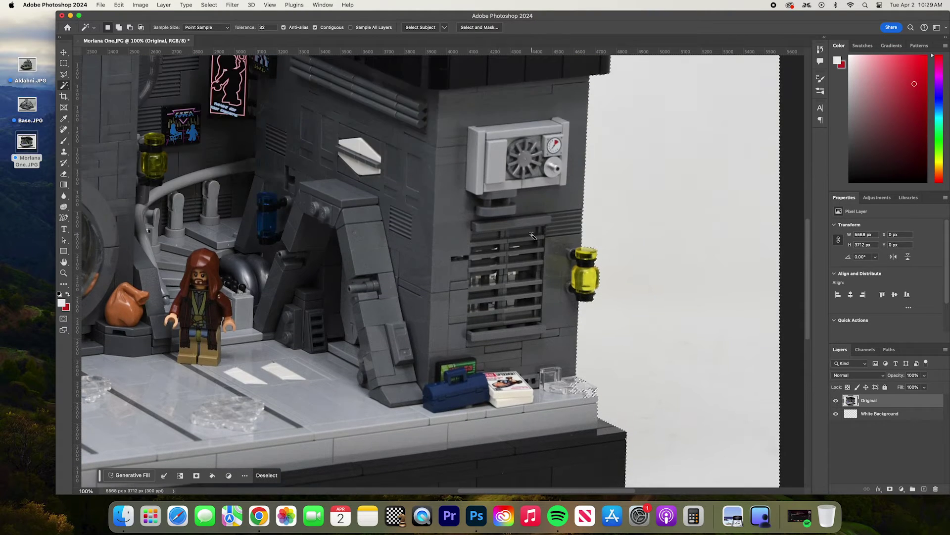
scroll(532, 237, "up", 3)
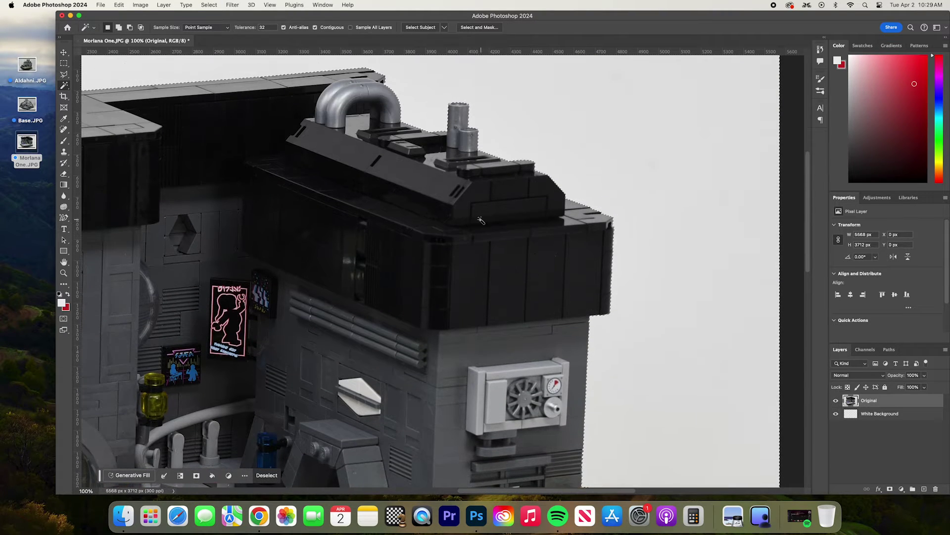
scroll(488, 228, "left", 4)
scroll(488, 228, "up", 3)
scroll(487, 228, "left", 15)
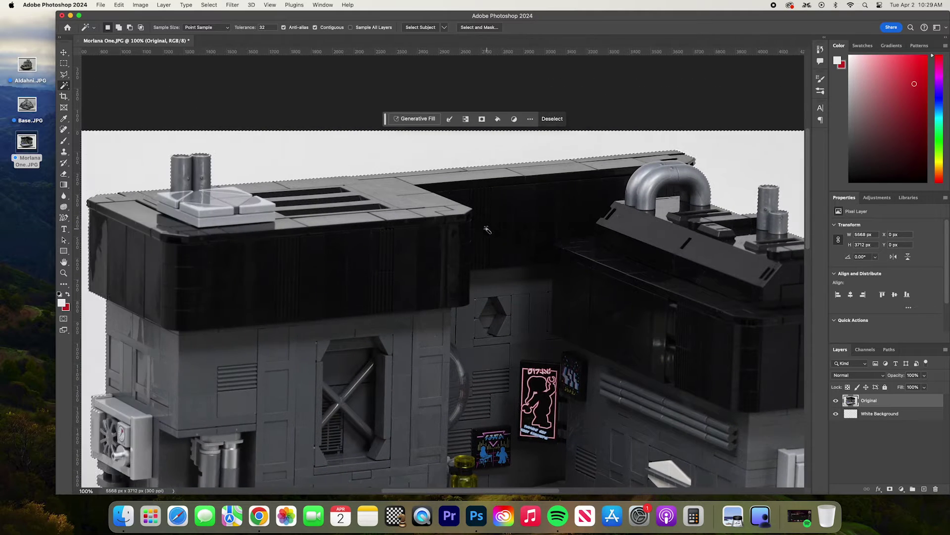
scroll(329, 166, "down", 8)
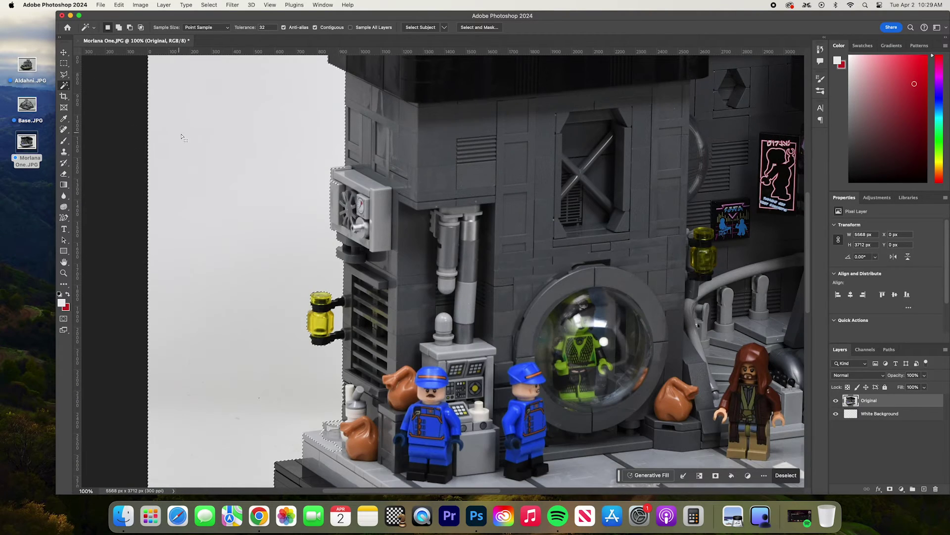
Set up Quick Selection in Subtract mode with a 24 px brush and review the edges.
right_click(64, 86)
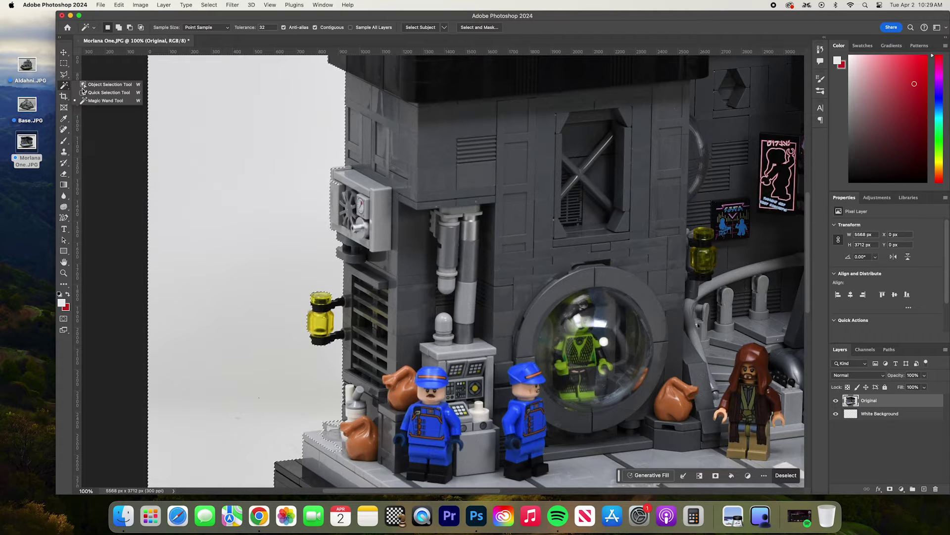
left_click(98, 93)
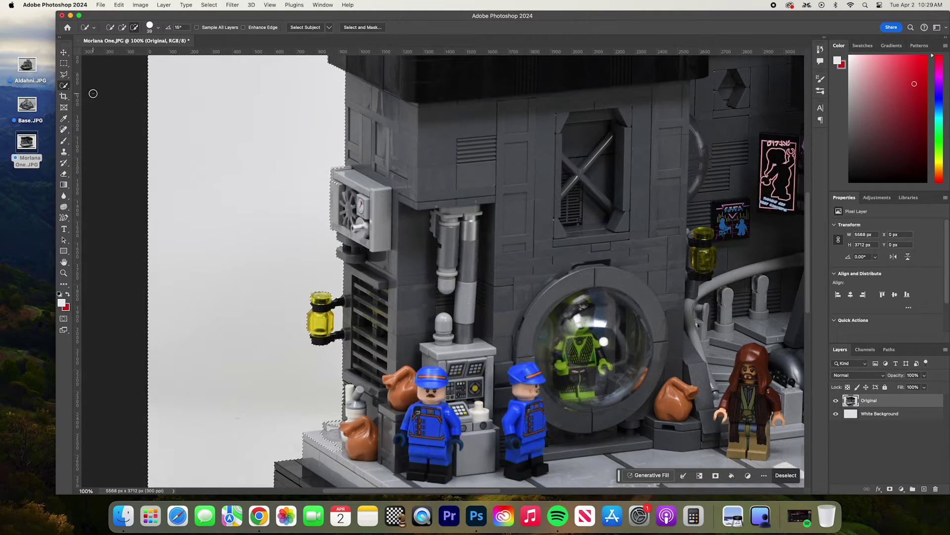
left_click(123, 30)
left_click(135, 28)
left_click(159, 28)
left_click_drag(136, 49, 120, 53)
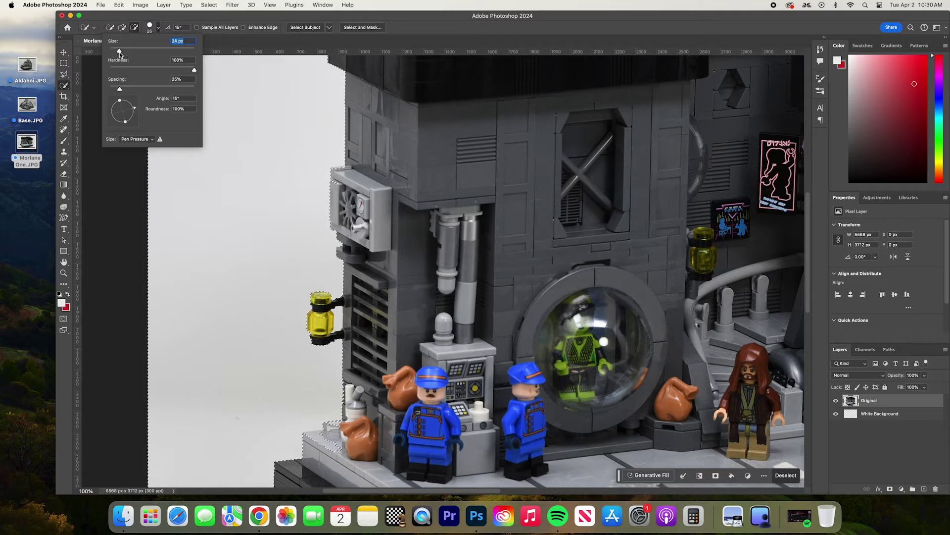
key("Return")
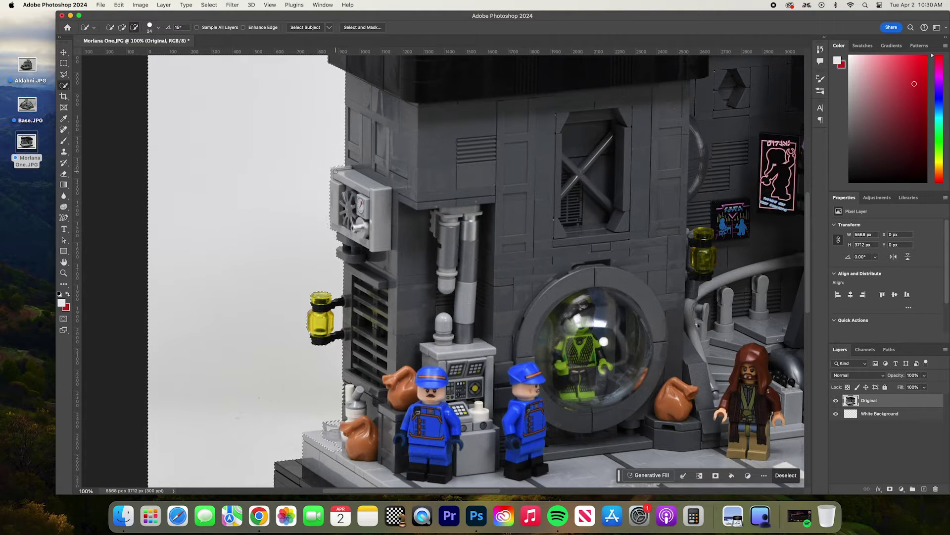
scroll(336, 171, "down", 5)
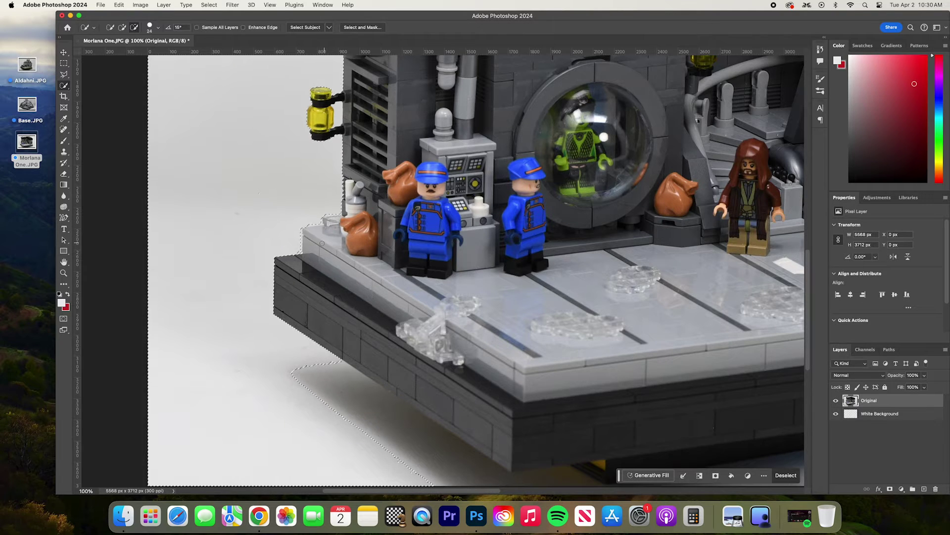
scroll(339, 244, "right", 15)
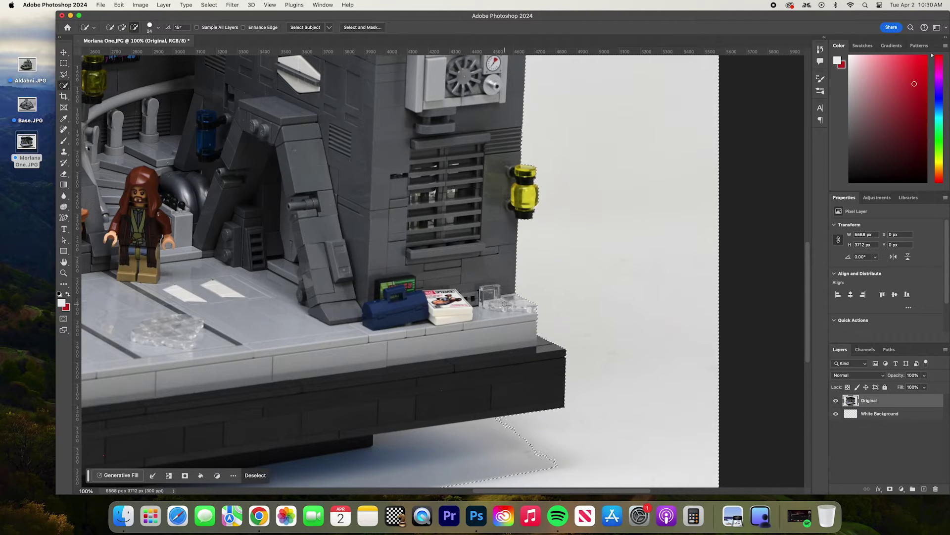
scroll(504, 304, "up", 10)
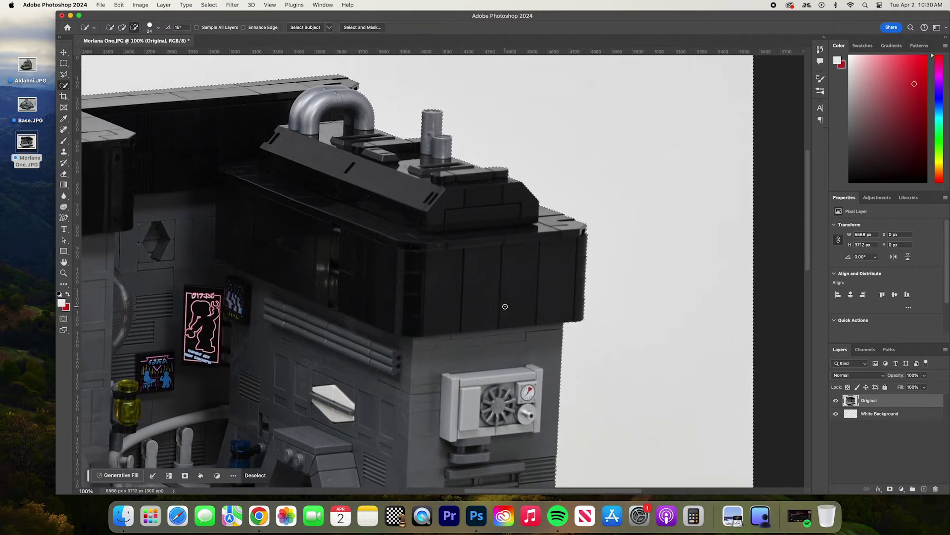
scroll(505, 307, "up", 3)
scroll(331, 245, "left", 10)
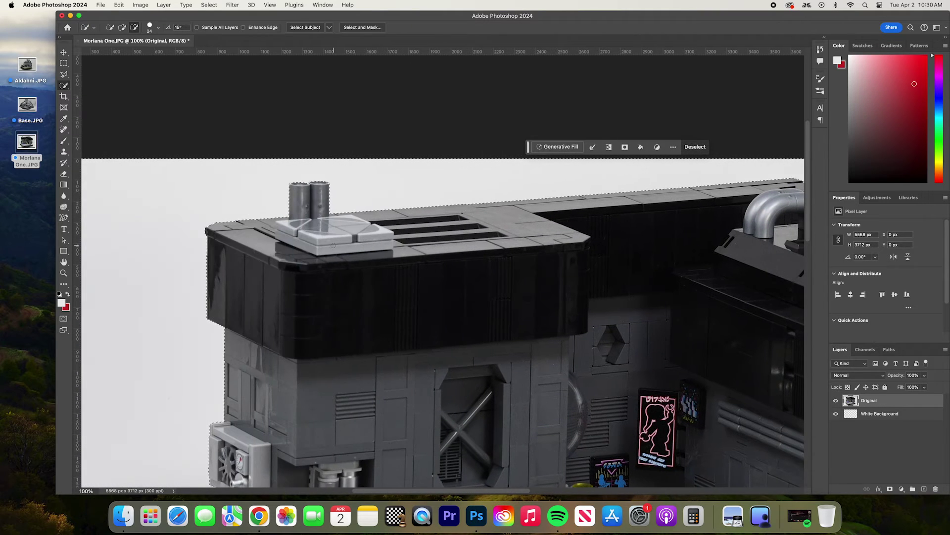
scroll(331, 245, "down", 10)
key("super+minus")
key("super+minus")
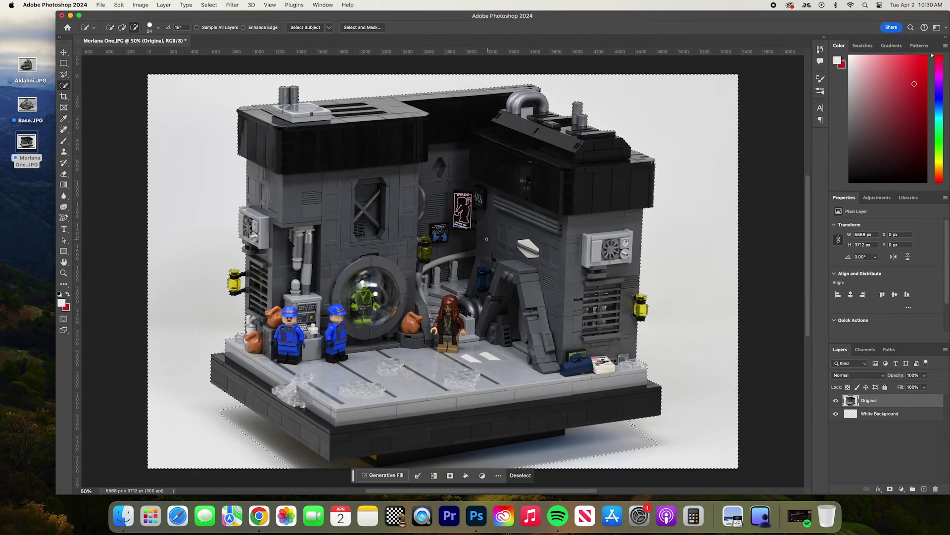
key("BackSpace")
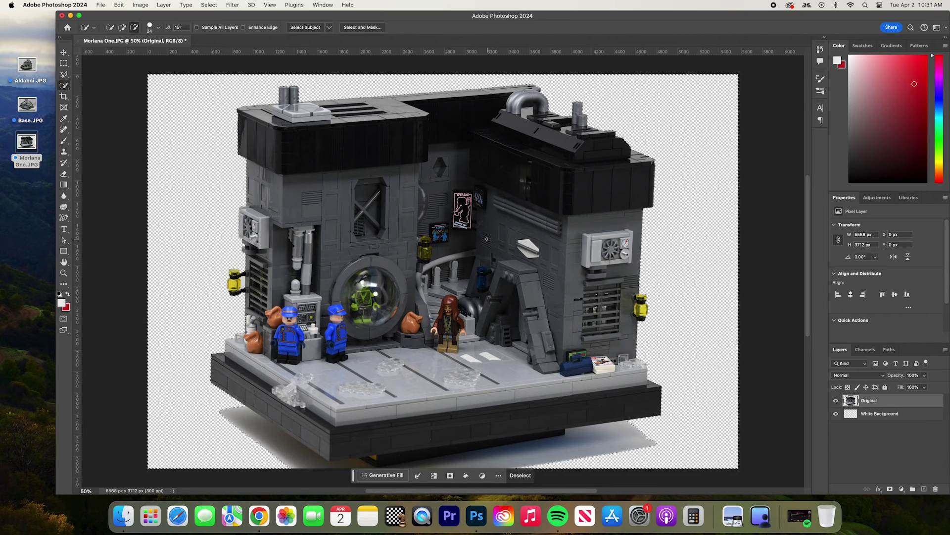
key("super+d")
key("super+plus")
key("super+plus")
key("super+plus")
scroll(206, 271, "left", 5)
scroll(207, 272, "left", 10)
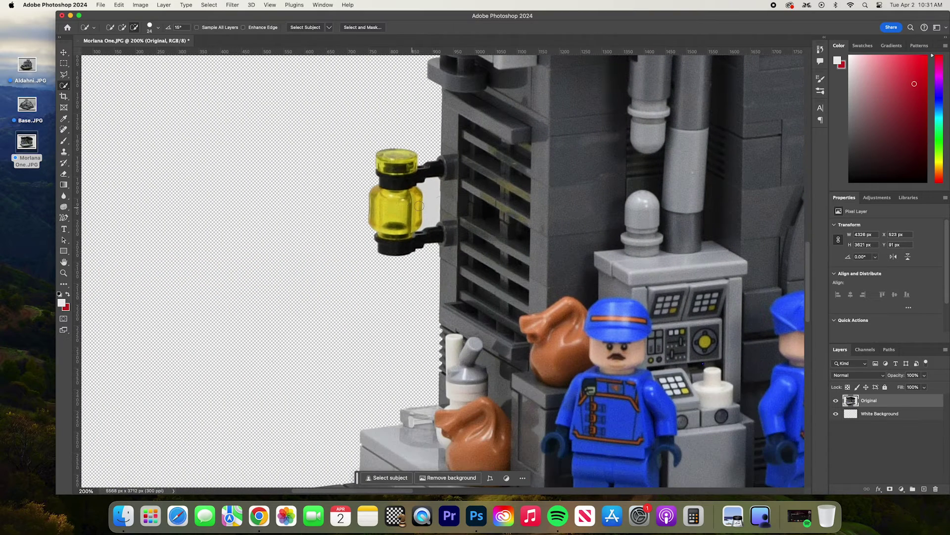
right_click(64, 85)
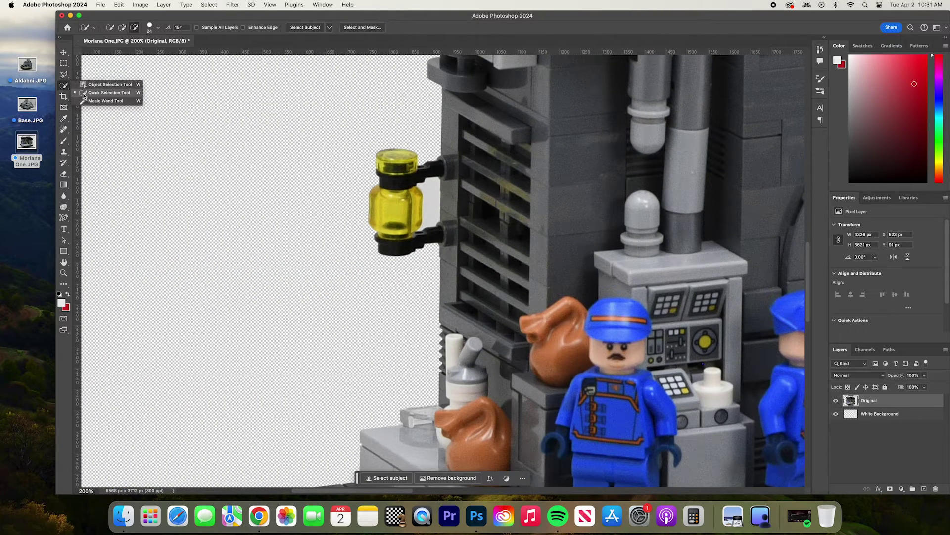
left_click(105, 101)
left_click(437, 209)
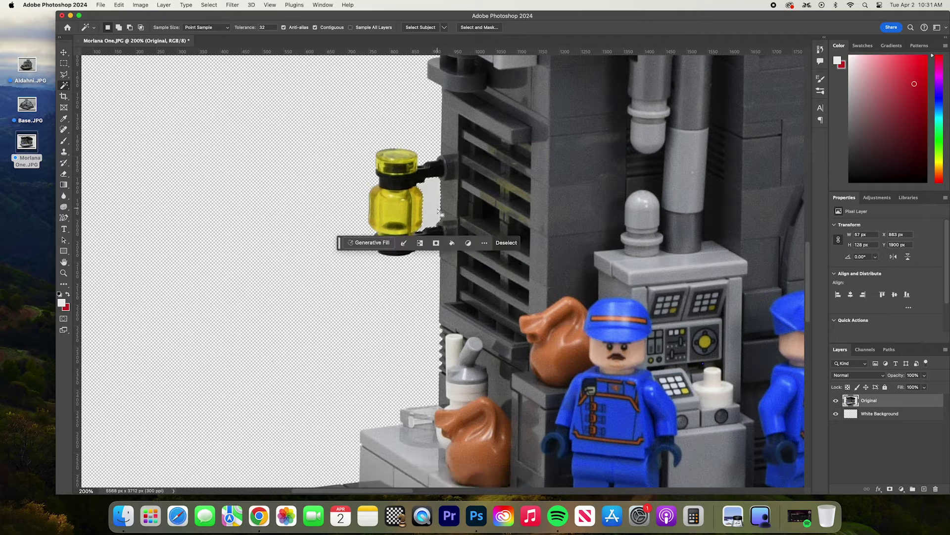
key("super+d")
scroll(441, 222, "down", 15)
scroll(440, 223, "right", 15)
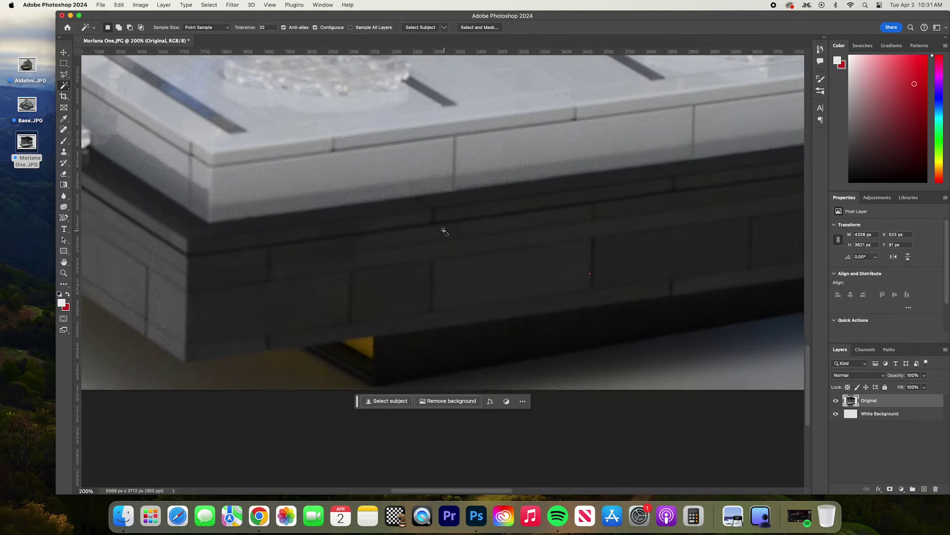
scroll(444, 230, "left", 20)
scroll(444, 231, "up", 10)
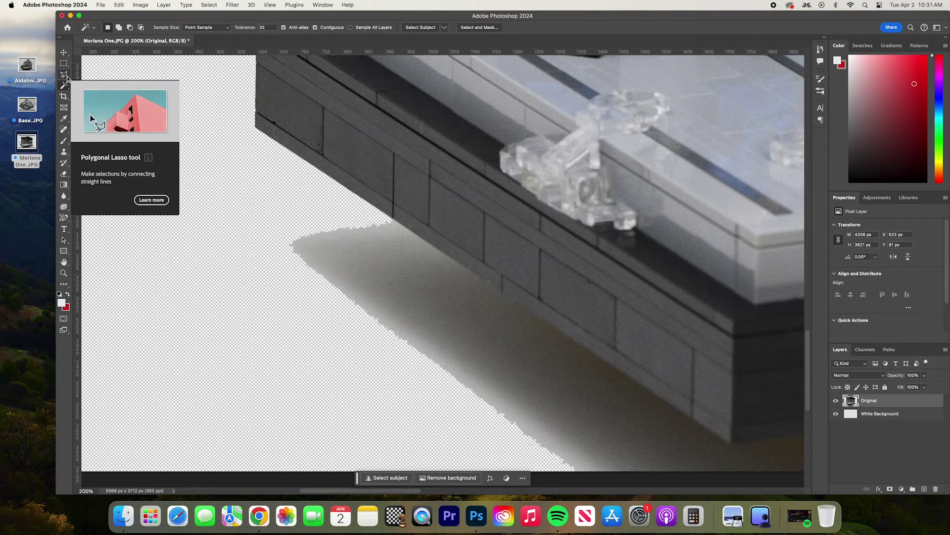
Draw a rough Polygonal Lasso outline around the model, then discard that selection.
left_click(66, 77)
left_click(107, 81)
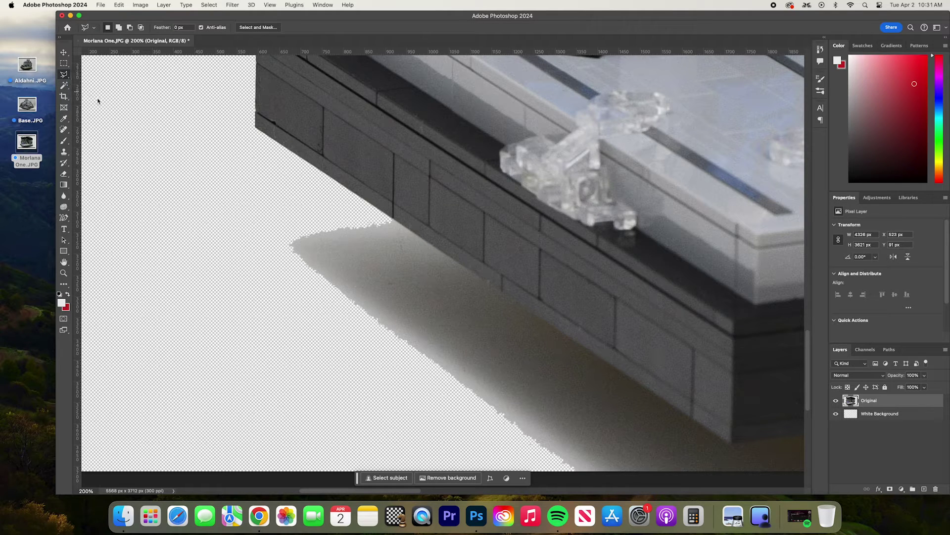
left_click(248, 186)
left_click(197, 276)
left_click(308, 352)
left_click(450, 294)
left_click(409, 166)
double_click(313, 142)
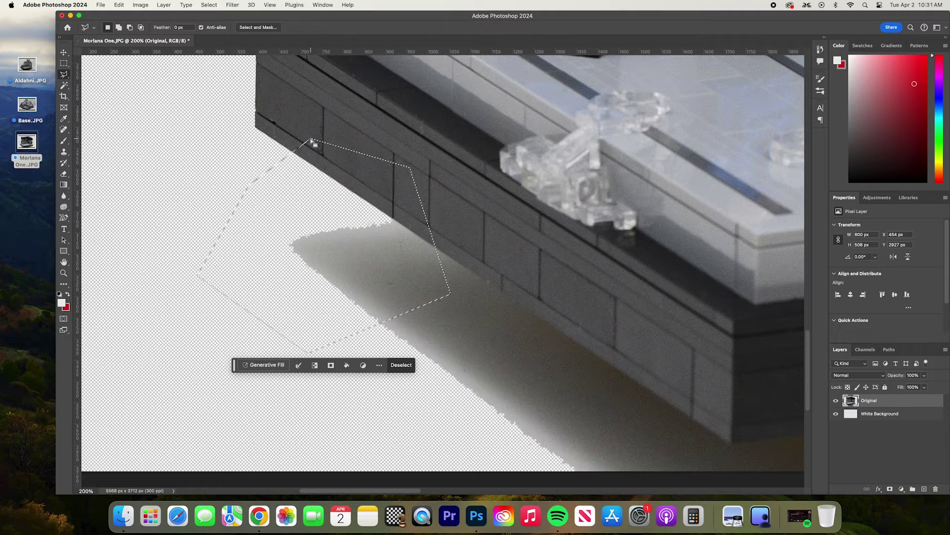
key("super+d")
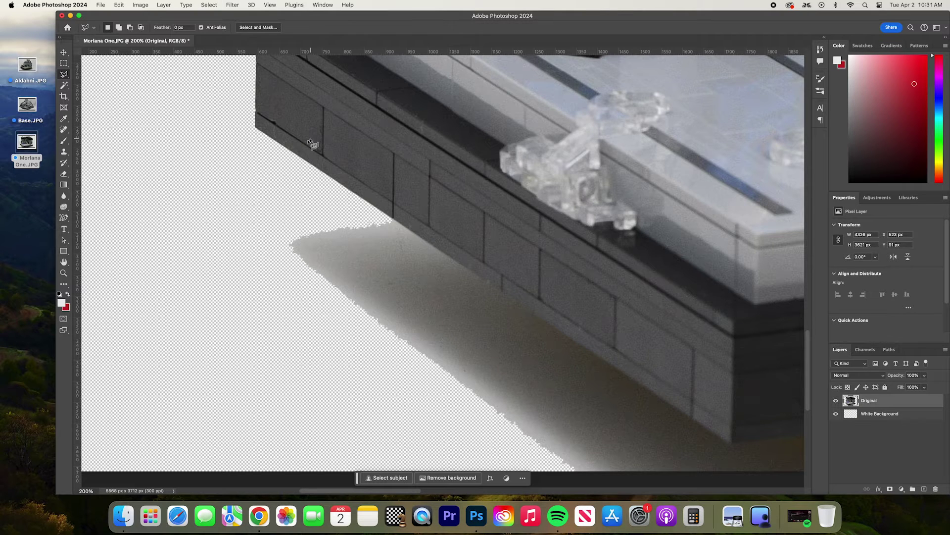
Trace a zoomed-in polygon selection around the grey shadow along the base's bottom edge.
left_click(312, 143)
key("super+equal")
scroll(350, 202, "right", 2)
scroll(399, 233, "down", 5)
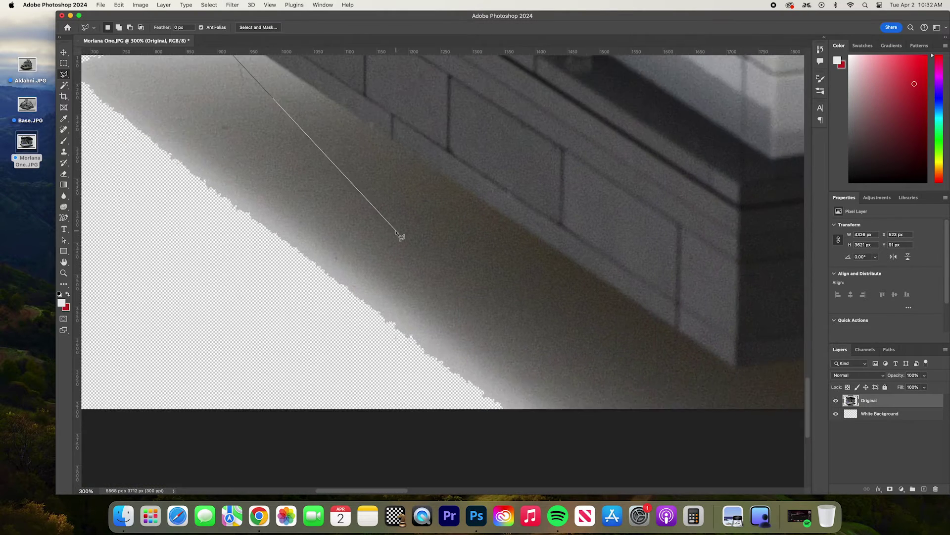
scroll(399, 234, "right", 5)
scroll(399, 234, "down", 2)
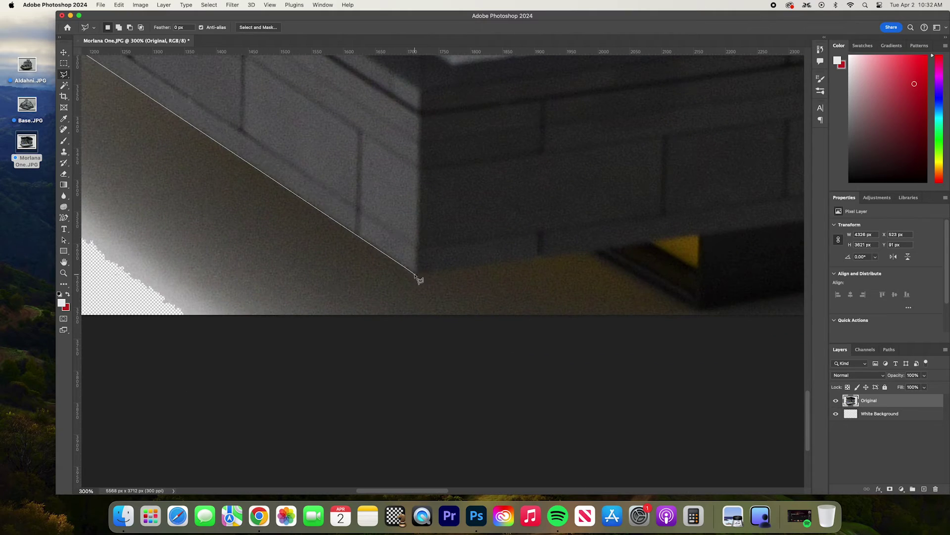
scroll(420, 275, "right", 20)
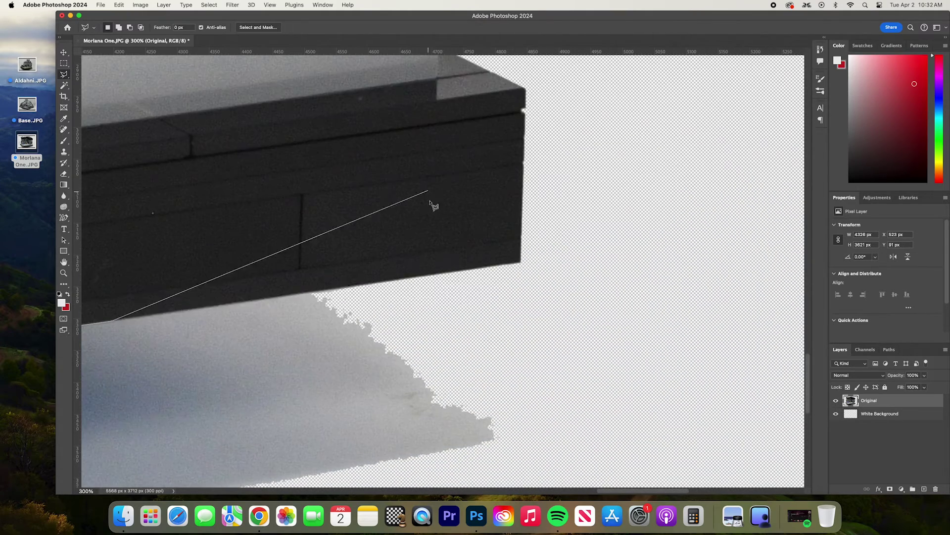
left_click(520, 262)
scroll(541, 267, "down", 10)
double_click(774, 360)
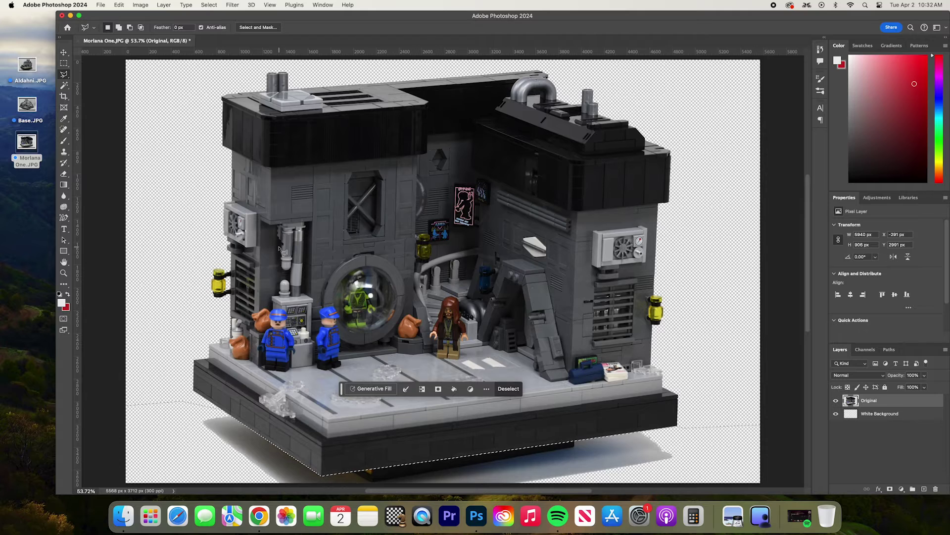
scroll(280, 249, "down", 6)
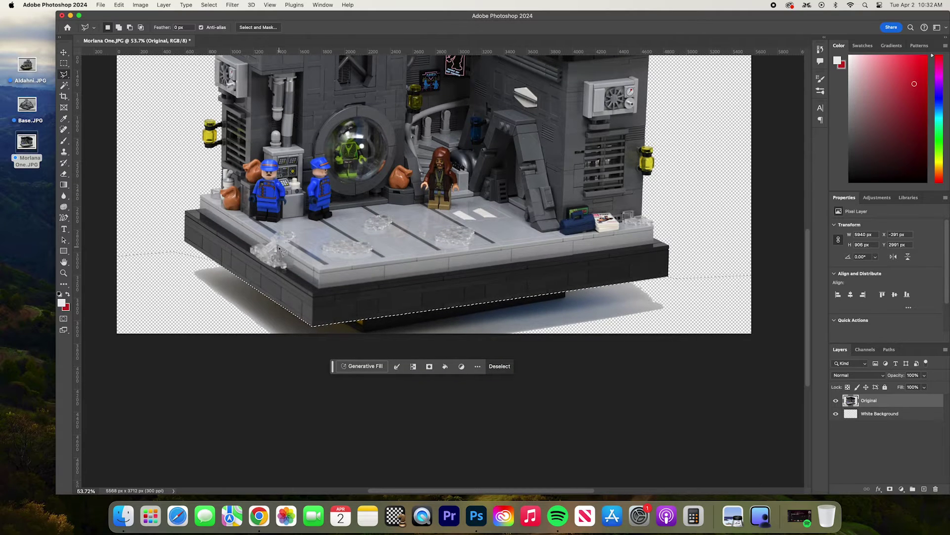
Delete the selected shadow, deselect, and zoom out to fit the whole image.
key("Delete")
key("super+d")
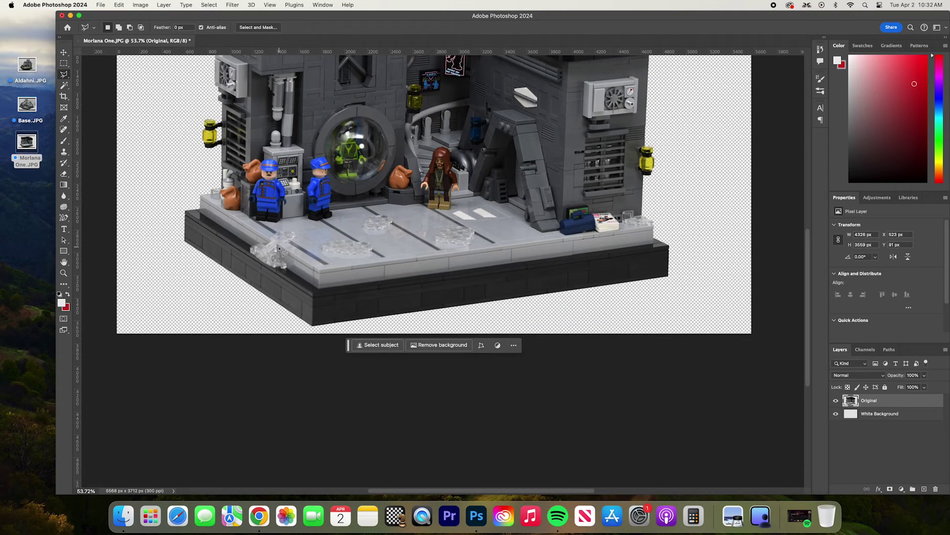
scroll(280, 250, "left", 3)
scroll(273, 259, "up", 3)
key("super+minus")
key("super+minus")
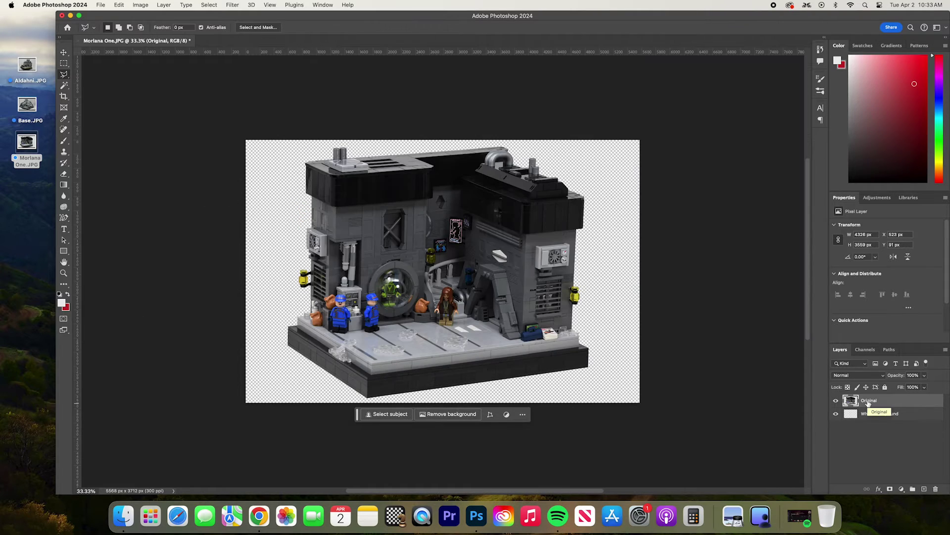
Nudge the cutout model slightly left and up with Free Transform.
key("super+t")
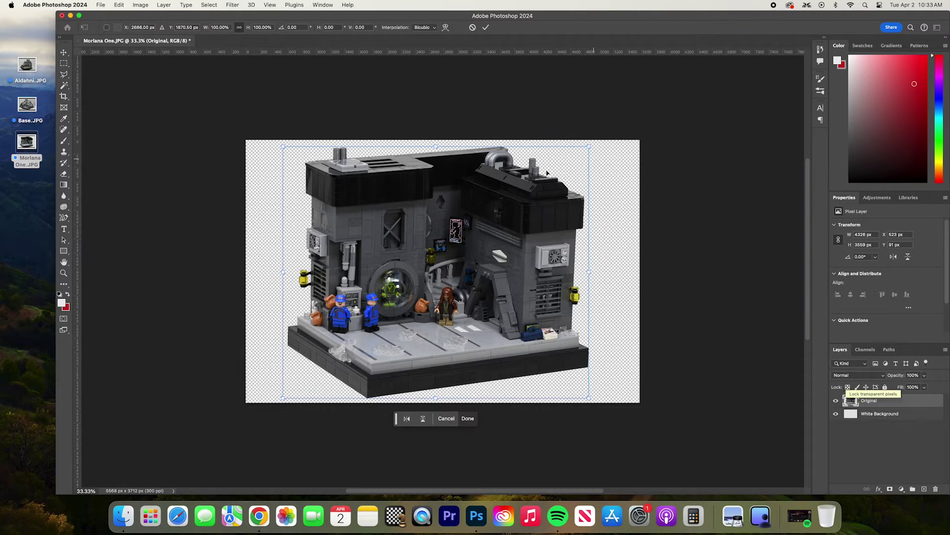
left_click_drag(491, 225, 486, 270)
key("Return")
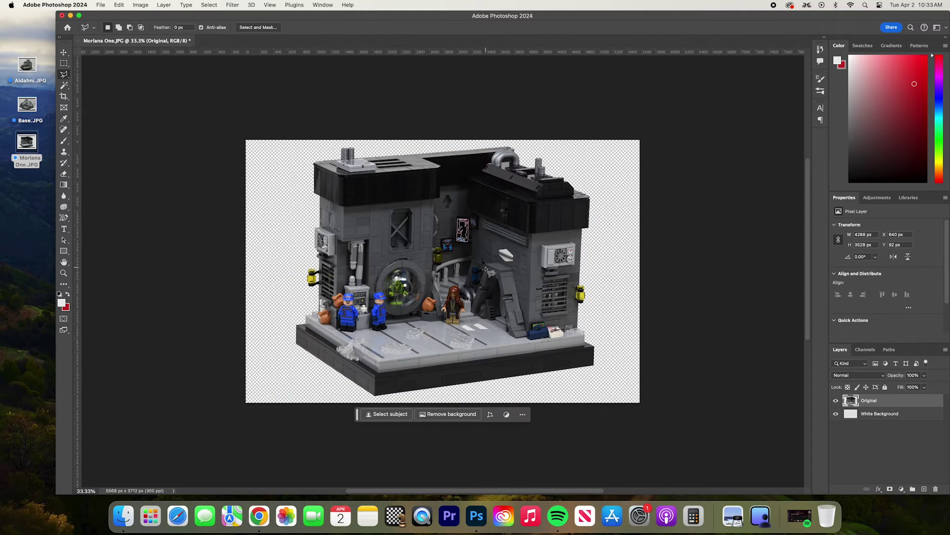
Fill the White Background layer with white via Edit > Fill, then reopen the Fill settings.
left_click(876, 415)
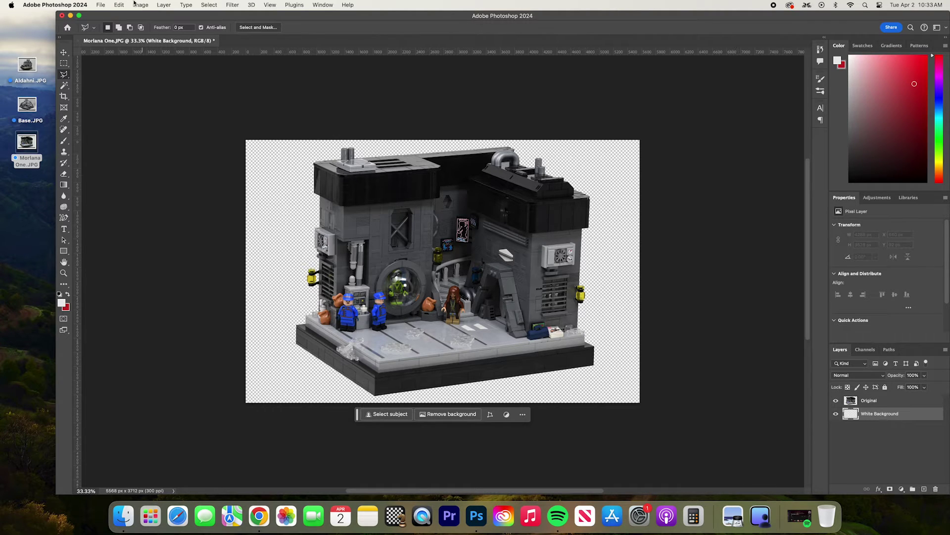
left_click(119, 5)
left_click(130, 149)
left_click(661, 212)
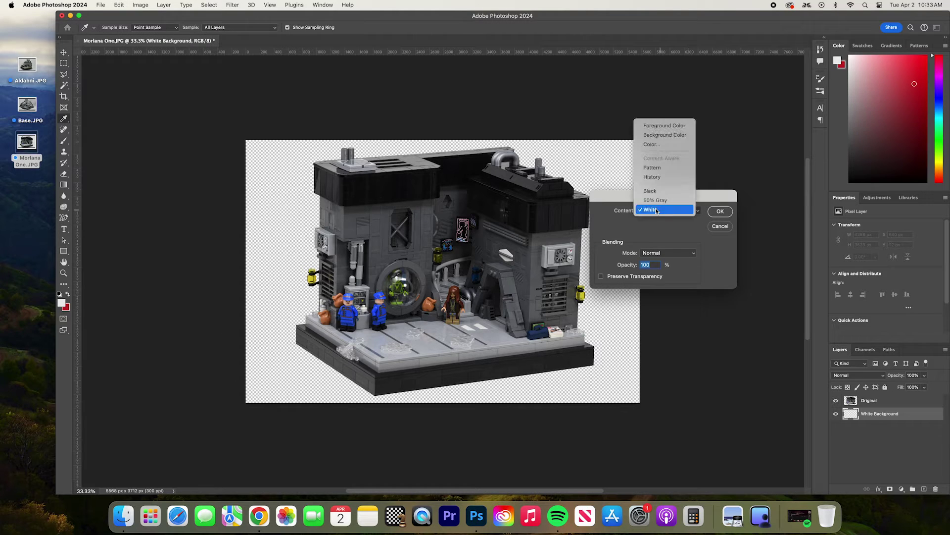
left_click(659, 210)
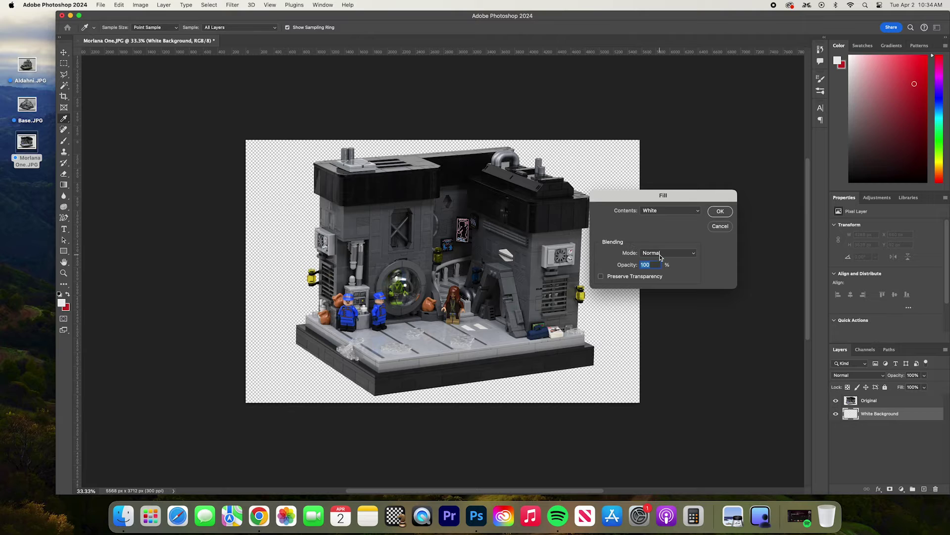
left_click(720, 212)
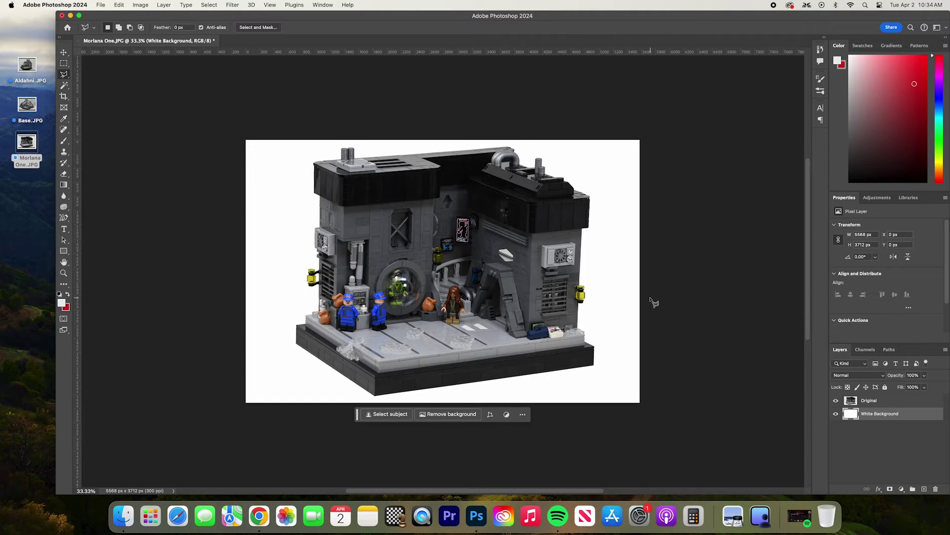
key("shift+BackSpace")
left_click(660, 212)
Fill the White Background layer with solid black and zoom in on the clear pieces.
left_click(689, 191)
left_click(720, 212)
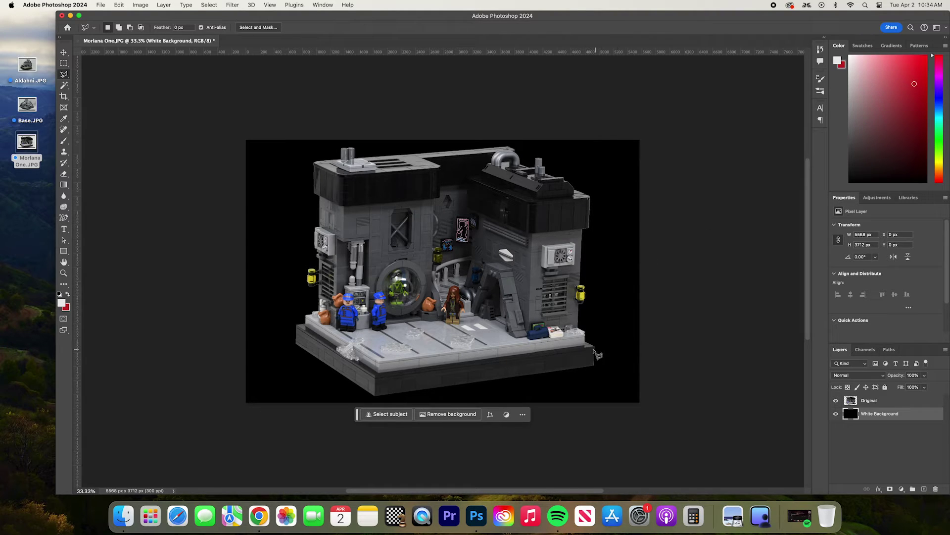
scroll(593, 356, "up", 3)
scroll(498, 308, "up", 3)
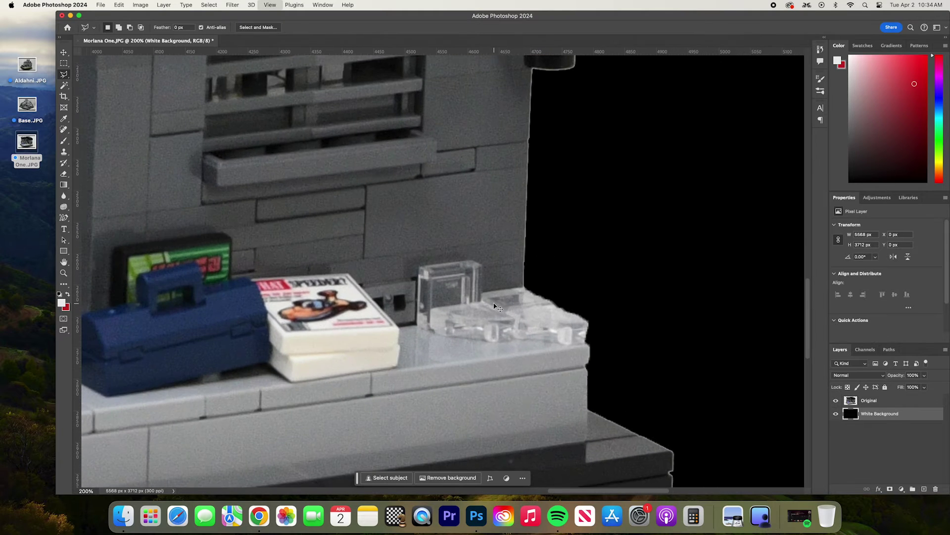
Lasso the area right of the clear pieces, delete and undo it, then reselect Original.
left_click(527, 262)
left_click(526, 287)
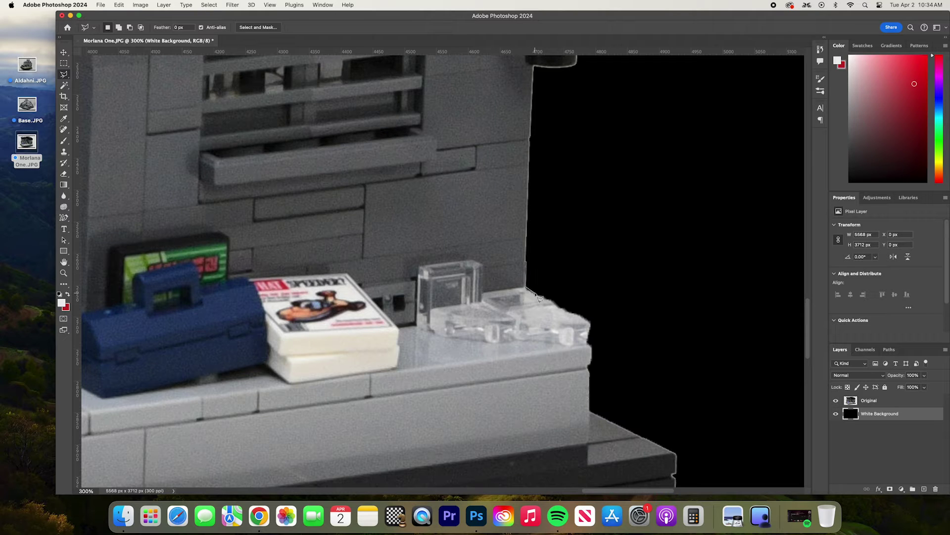
left_click(590, 325)
left_click(588, 342)
left_click(601, 351)
left_click(635, 273)
double_click(594, 235)
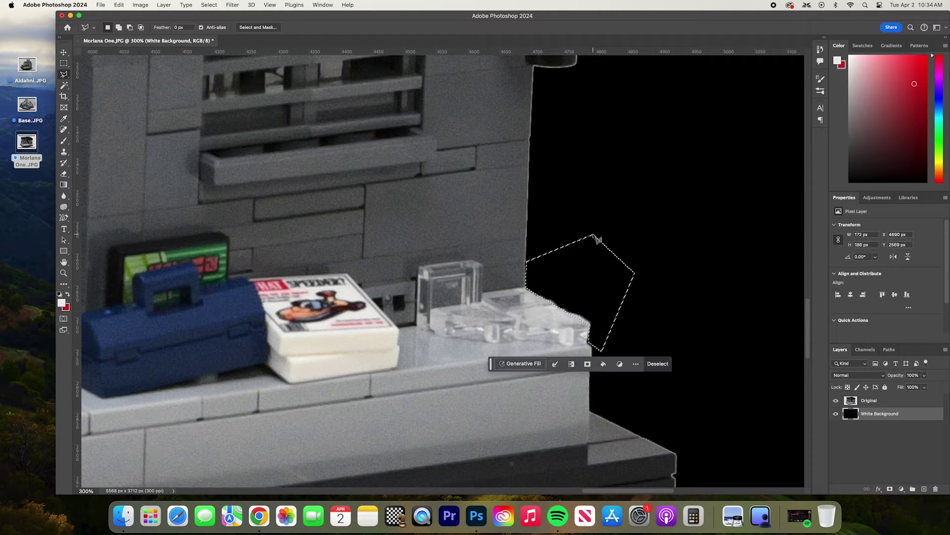
key("Delete")
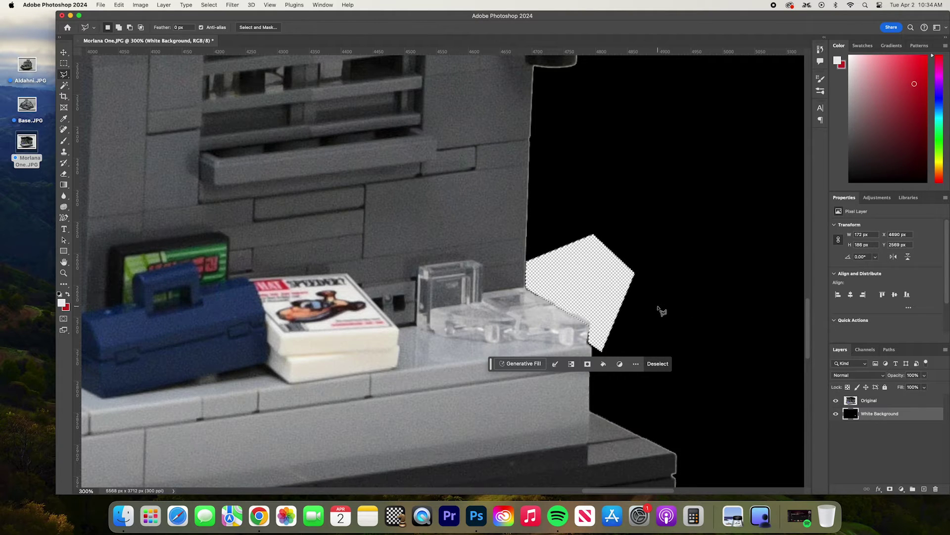
key("super+z")
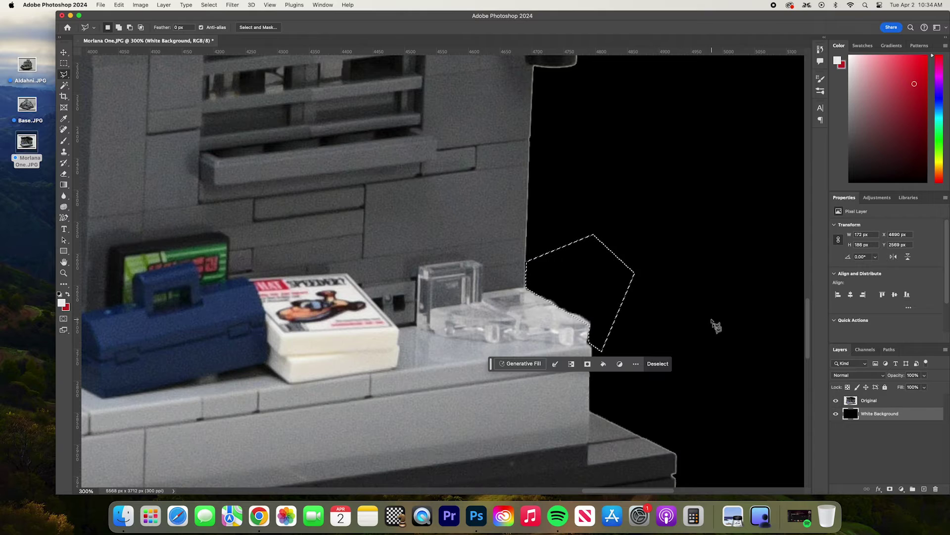
left_click(865, 401)
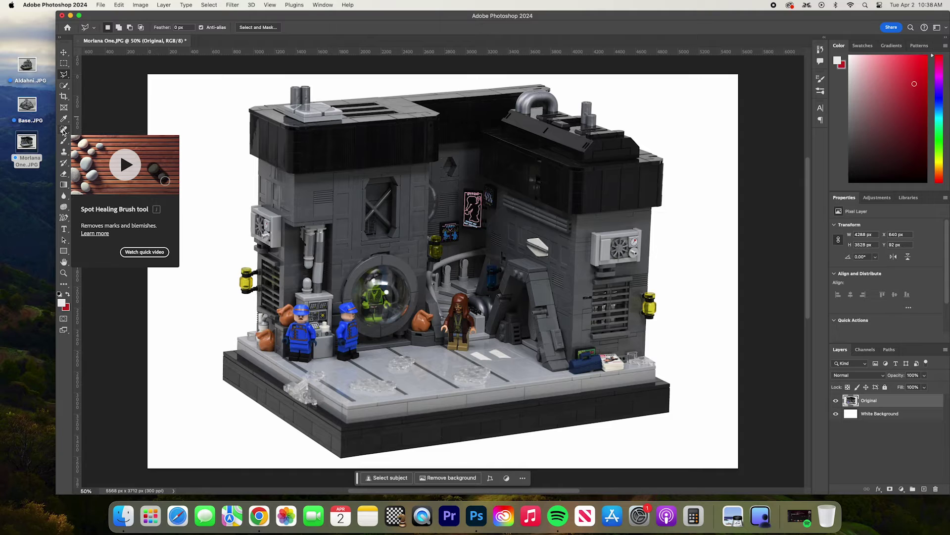
left_click(64, 130)
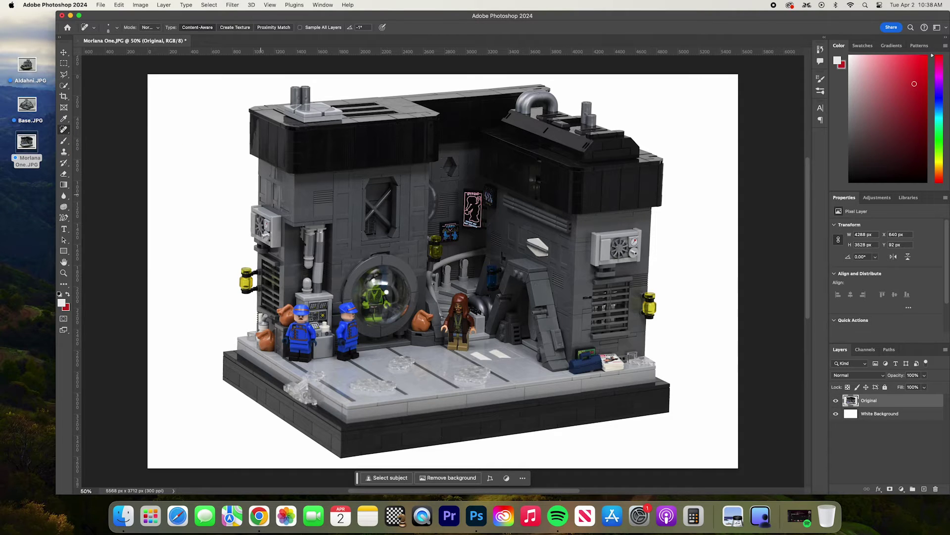
left_click(117, 28)
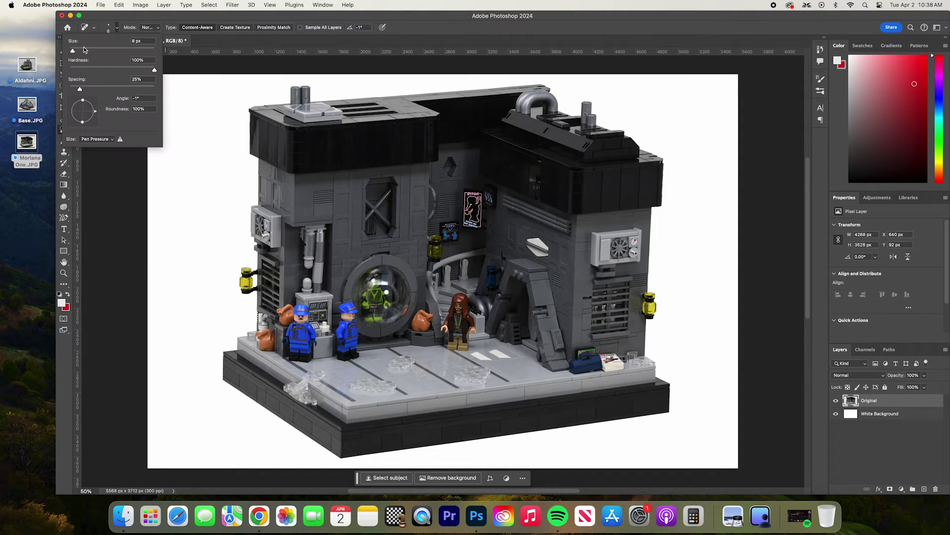
left_click_drag(72, 51, 79, 54)
left_click(117, 27)
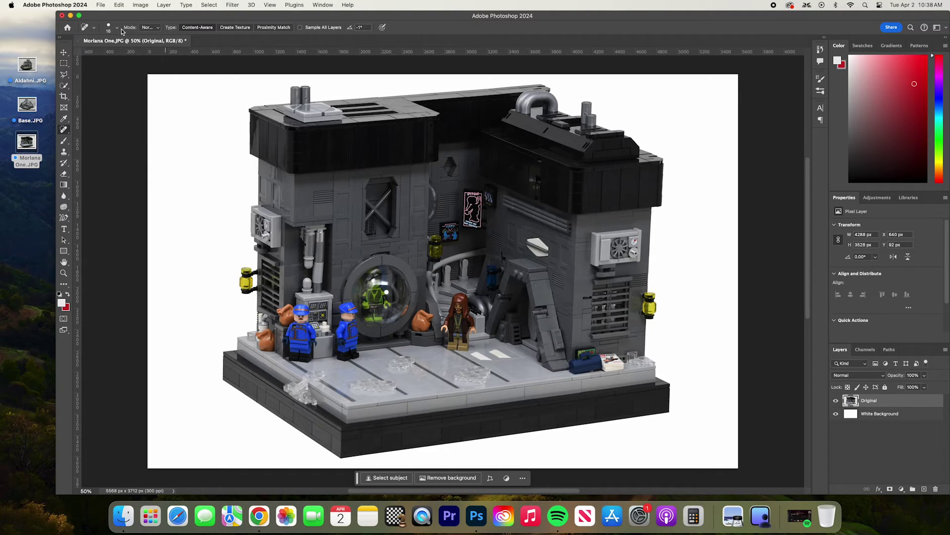
scroll(244, 153, "up", 5)
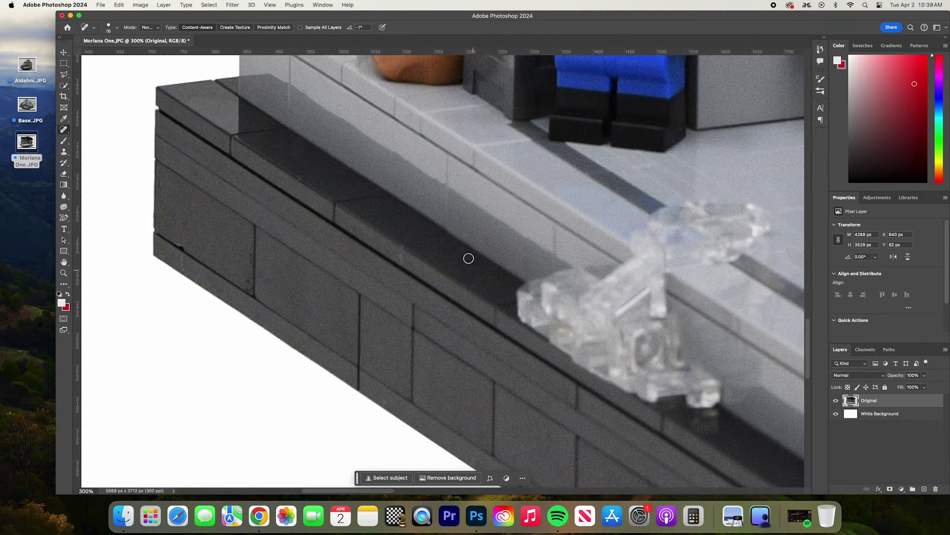
scroll(470, 257, "right", 15)
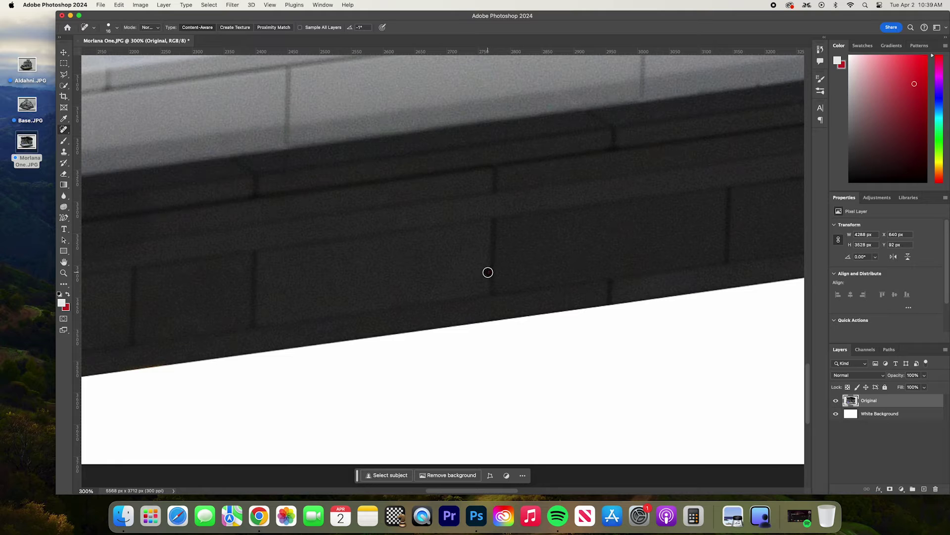
scroll(336, 335, "right", 15)
scroll(490, 259, "left", 15)
scroll(490, 259, "up", 7)
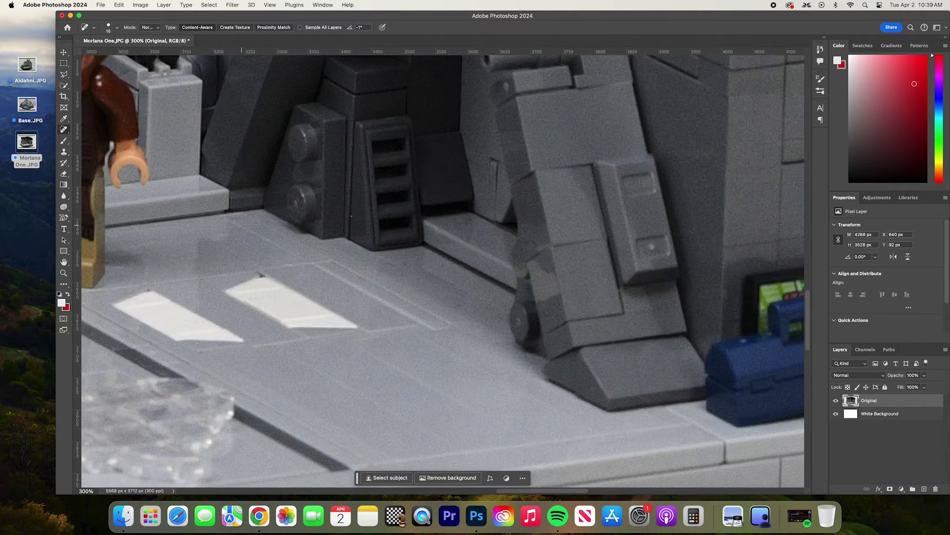
scroll(577, 340, "right", 4)
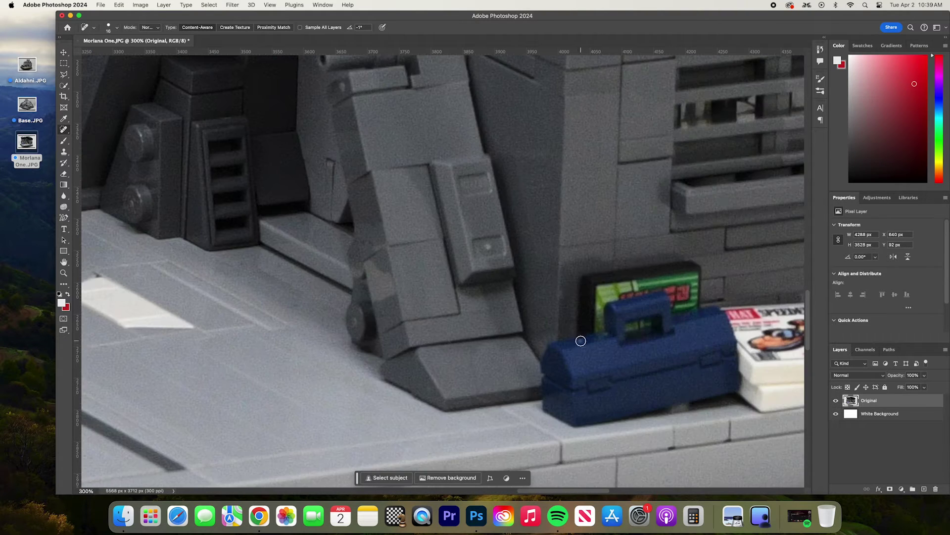
left_click(488, 247)
scroll(430, 248, "left", 20)
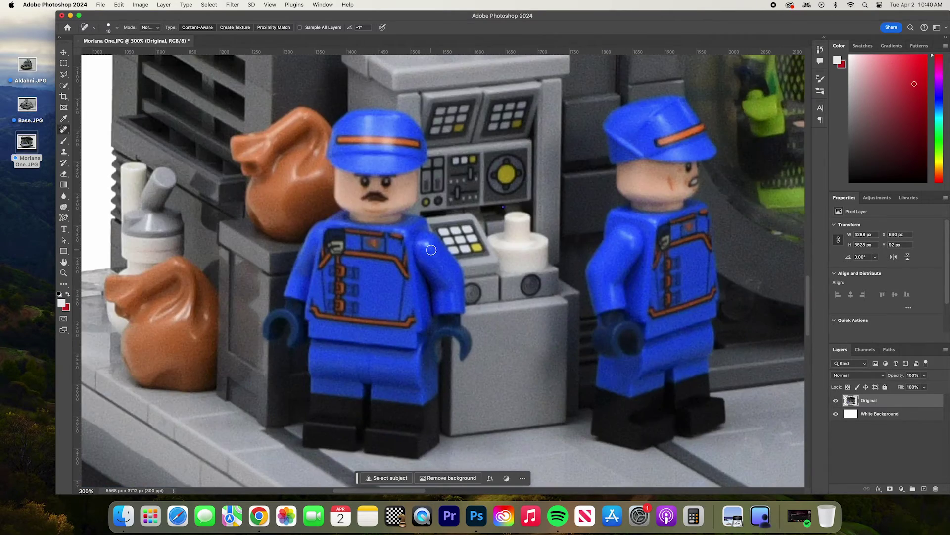
scroll(606, 237, "up", 4)
scroll(479, 265, "right", 9)
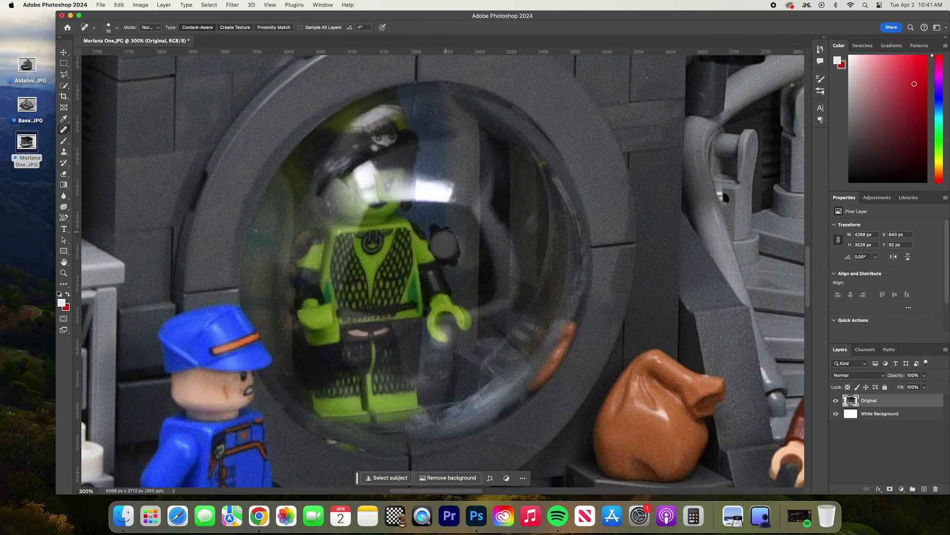
scroll(480, 266, "right", 20)
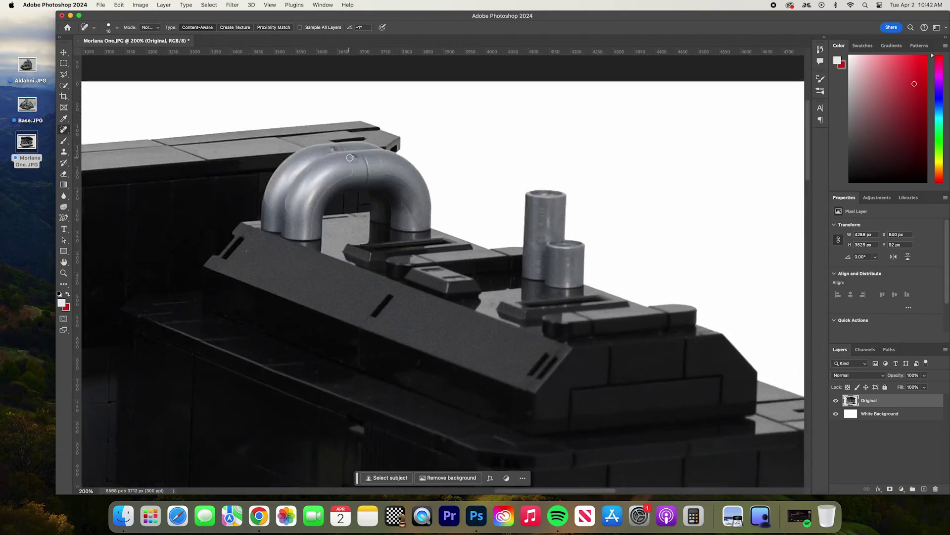
scroll(332, 250, "down", 15)
scroll(333, 250, "left", 15)
key("super+0")
Add a 10 px Inside Stroke effect to the Original layer and set its colour to white.
key("a")
key("super+minus")
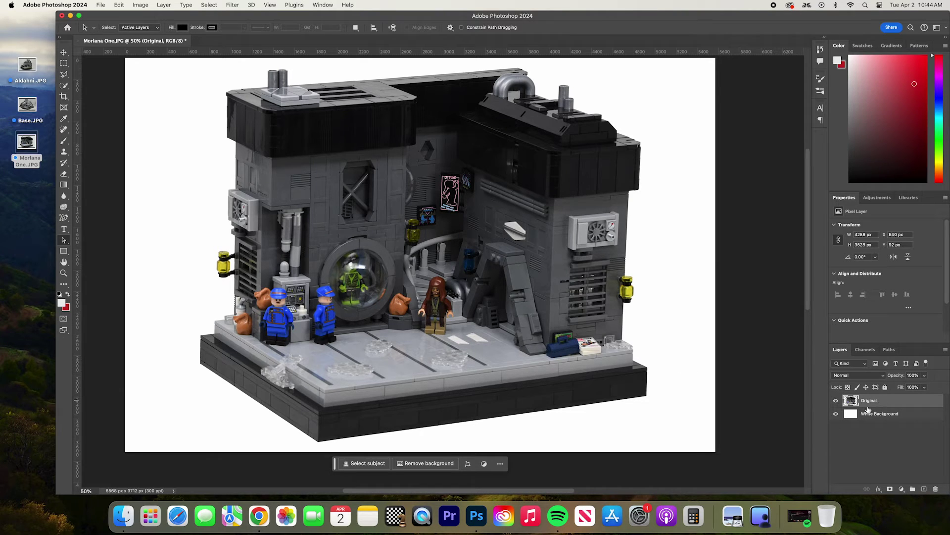
left_click(879, 489)
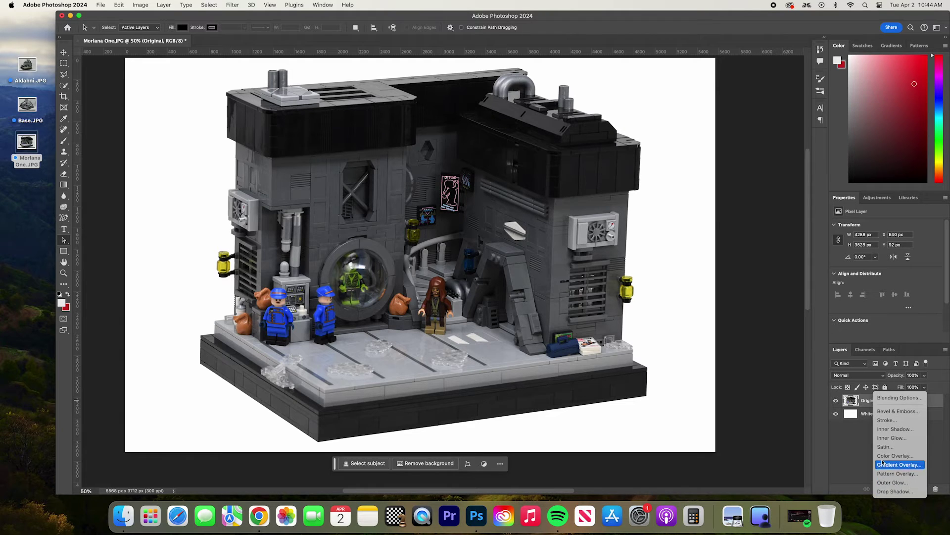
left_click(888, 420)
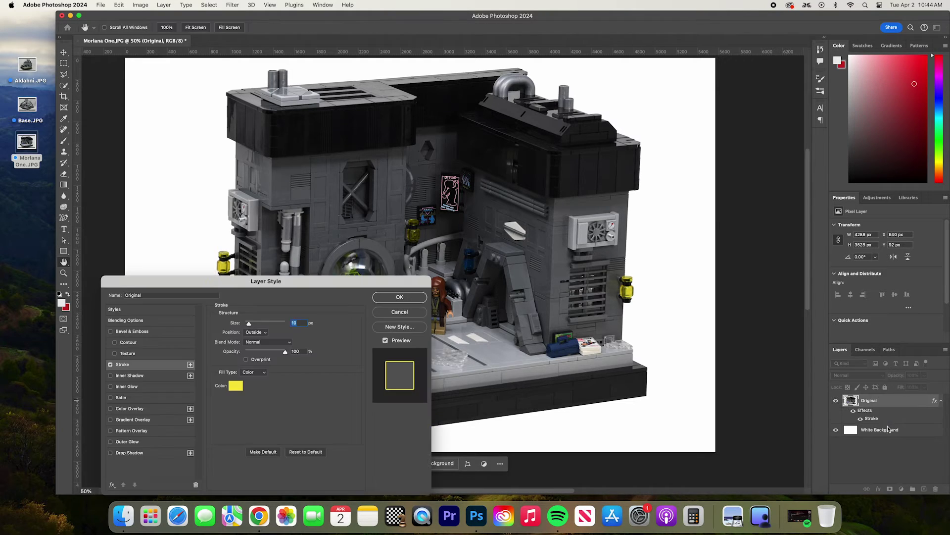
left_click(256, 333)
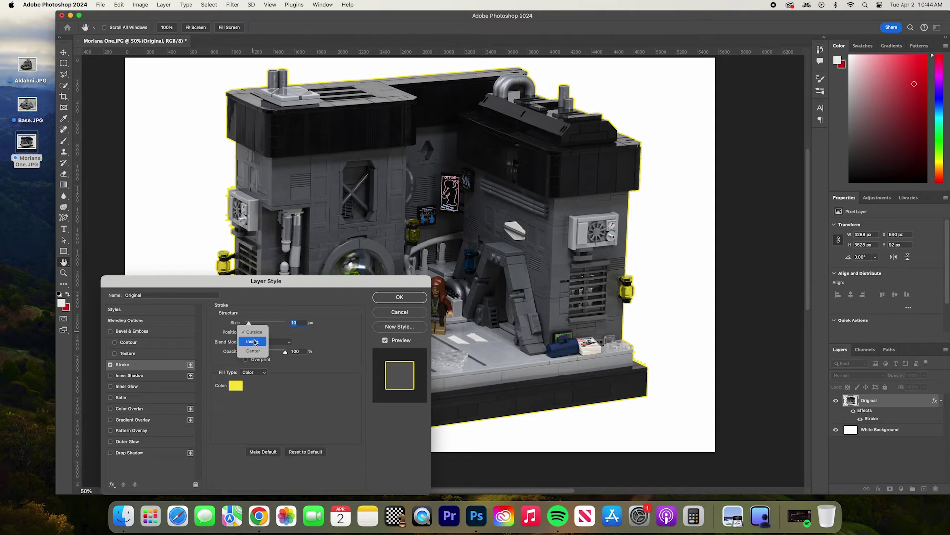
left_click(255, 341)
left_click(235, 387)
mouse_move(99, 346)
left_mouse_down()
mouse_move(45, 330)
mouse_move(28, 336)
left_mouse_up()
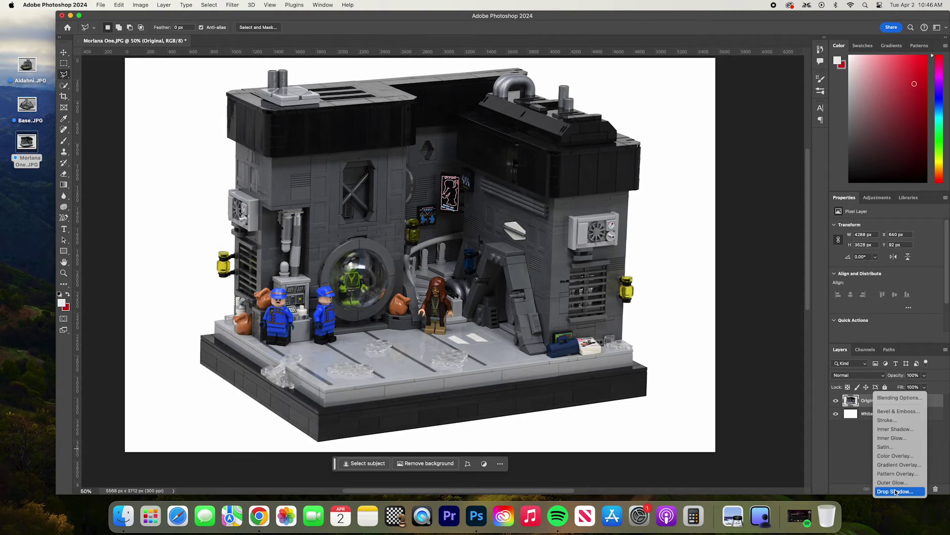
Give the Original layer an Outer Glow effect with the glow colour set to black.
left_click(893, 482)
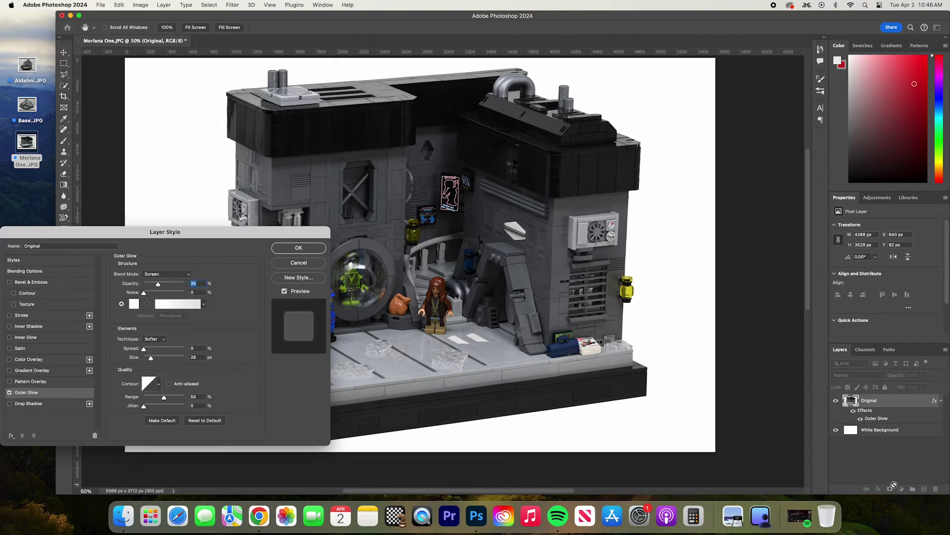
left_click(136, 303)
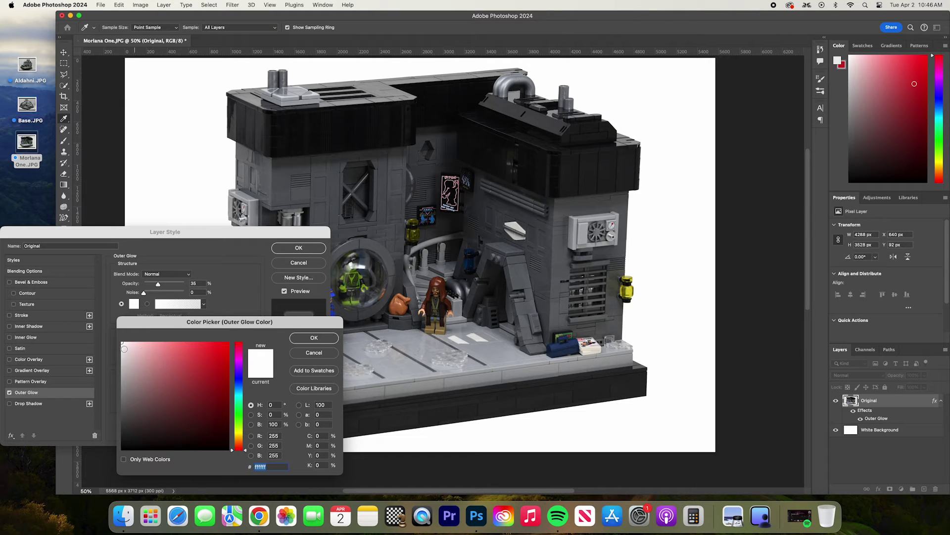
left_click_drag(138, 420, 108, 468)
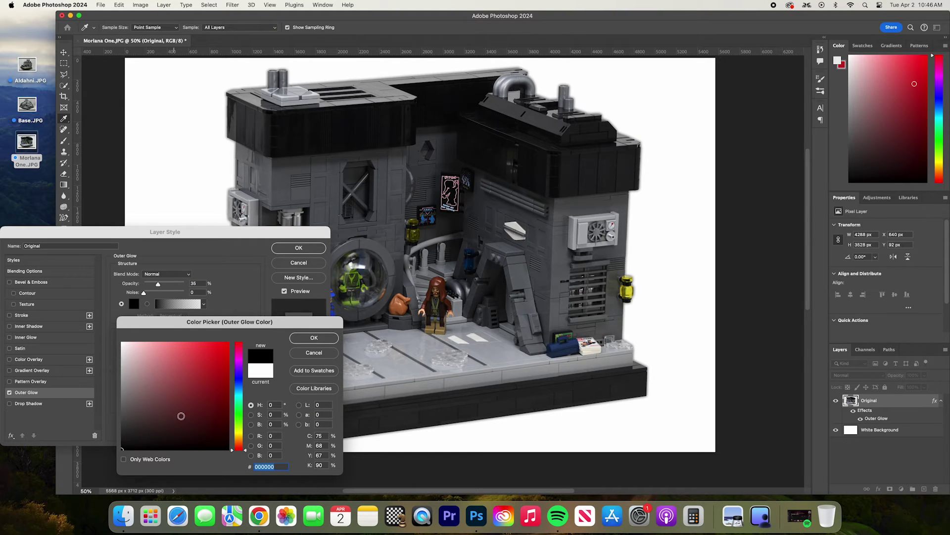
left_click(313, 338)
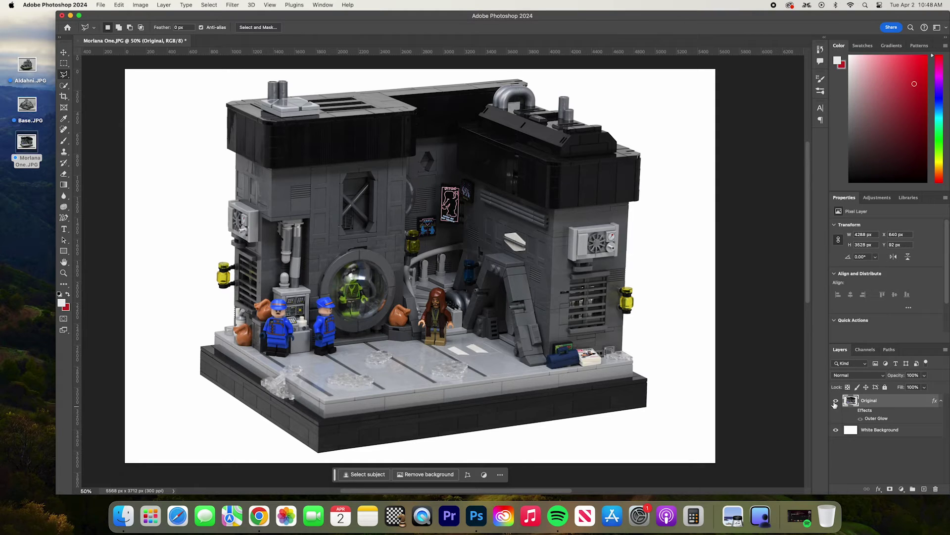
left_click(148, 4)
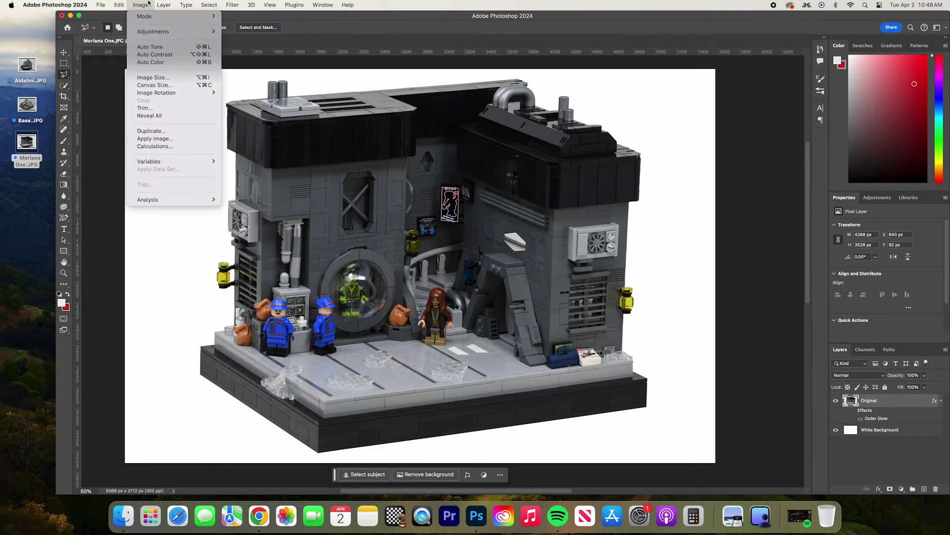
left_click(166, 47)
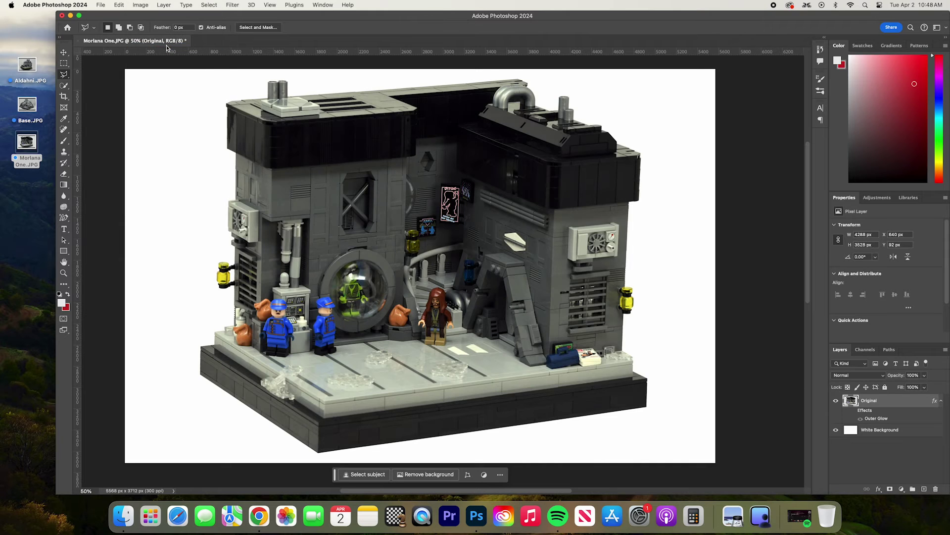
key("super+z")
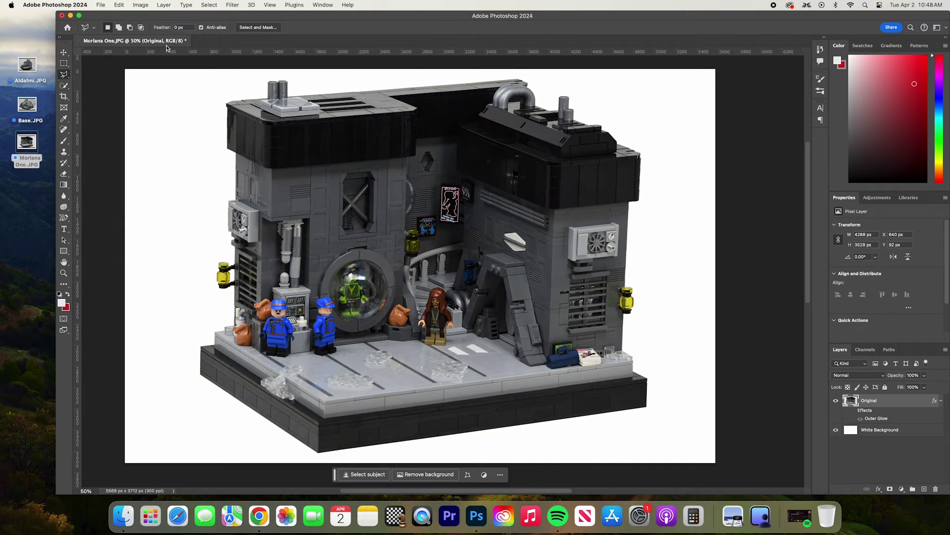
left_click(146, 5)
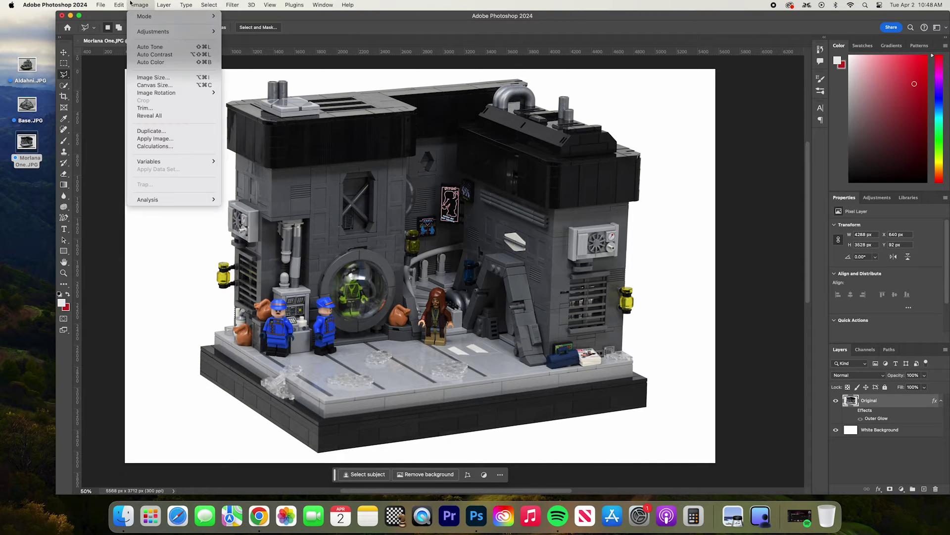
left_click(163, 60)
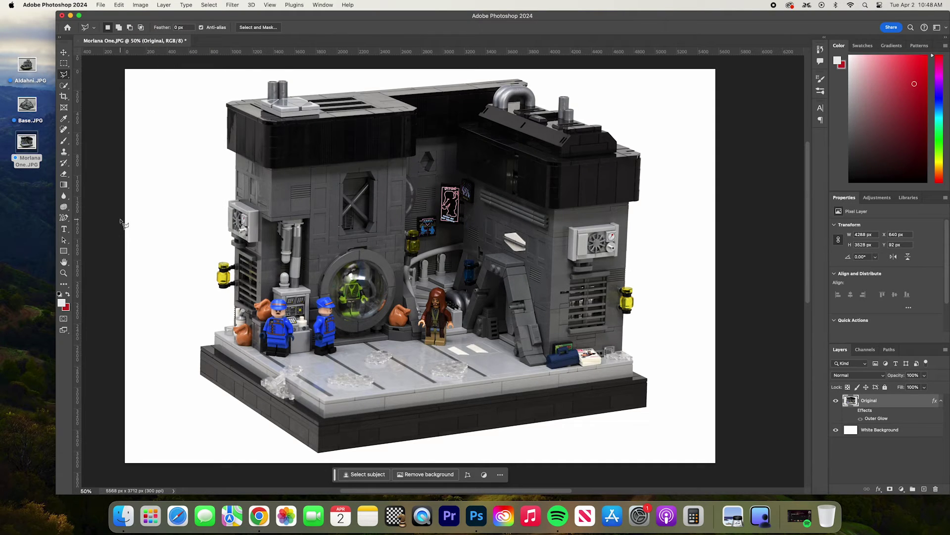
Boost the Morlana One cutout with Vibrance +14 and Saturation +5, comparing against the preview.
left_click(131, 4)
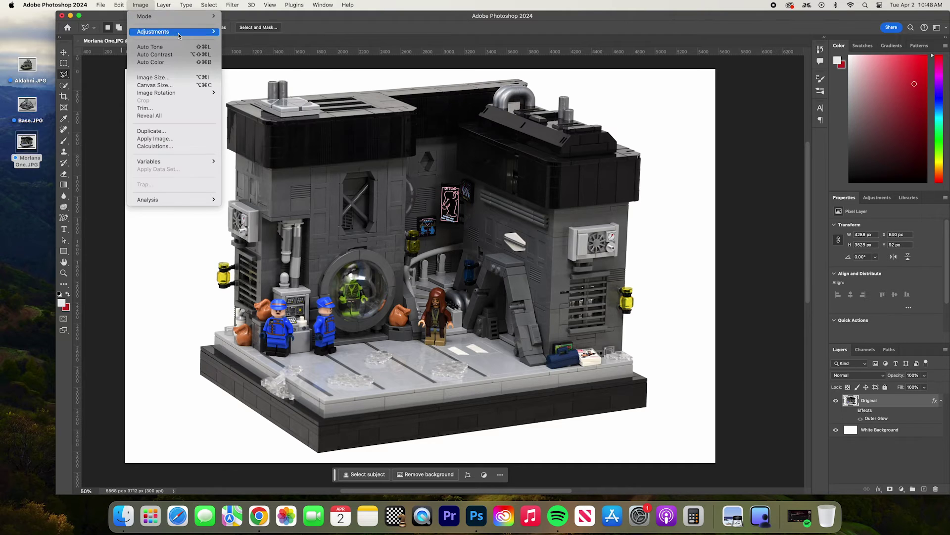
mouse_move(168, 31)
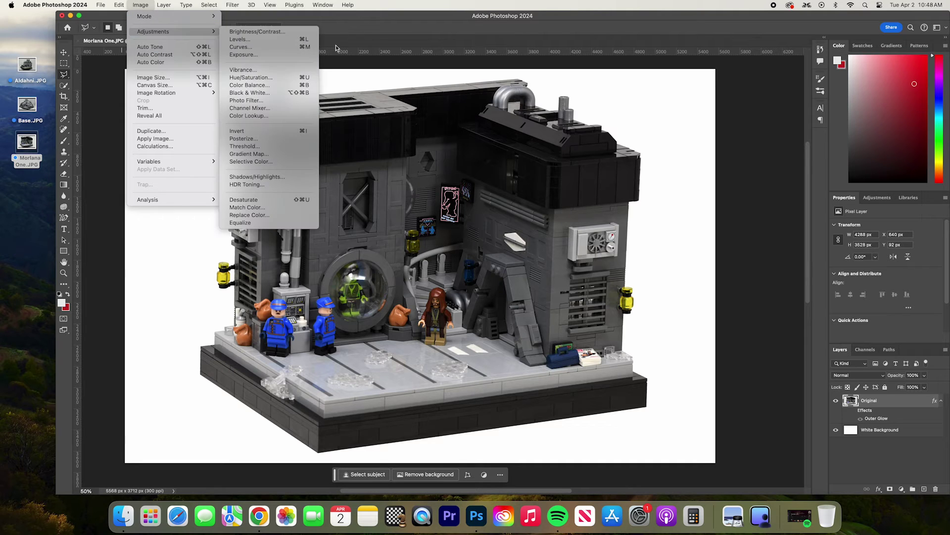
left_click(243, 69)
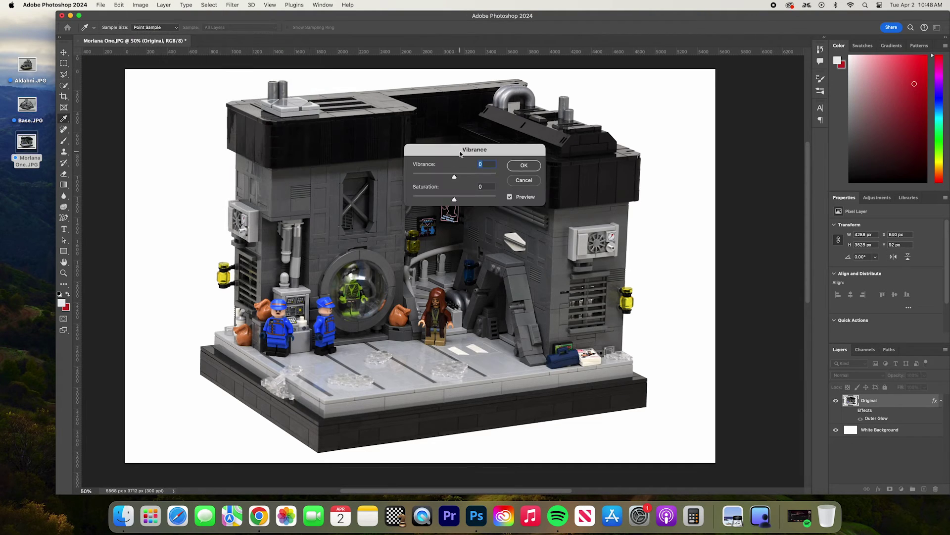
left_click_drag(455, 152, 703, 215)
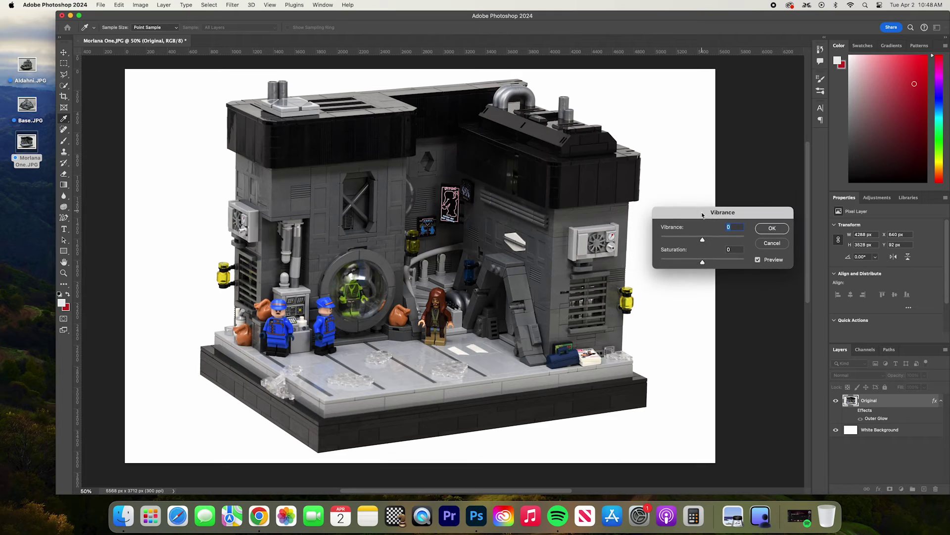
left_click(705, 263)
left_click_drag(704, 243, 709, 243)
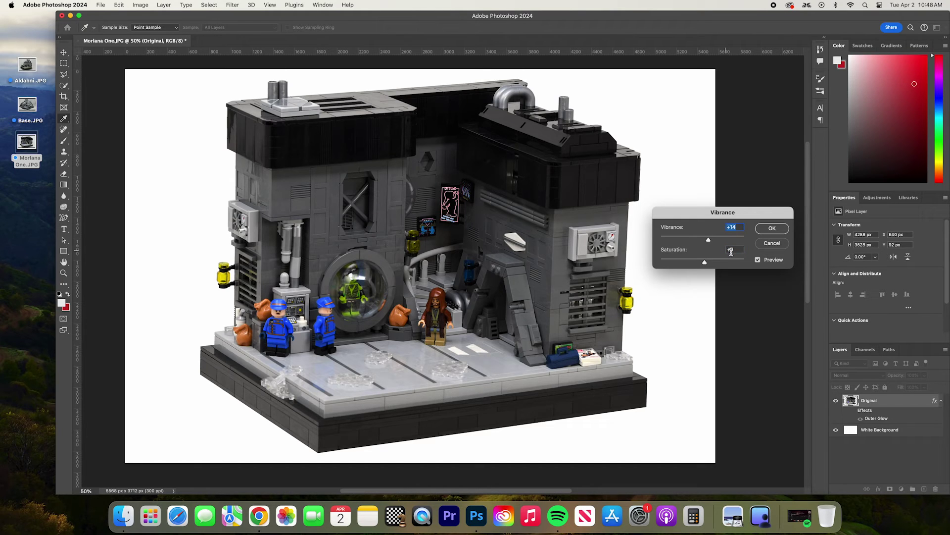
left_click(758, 260)
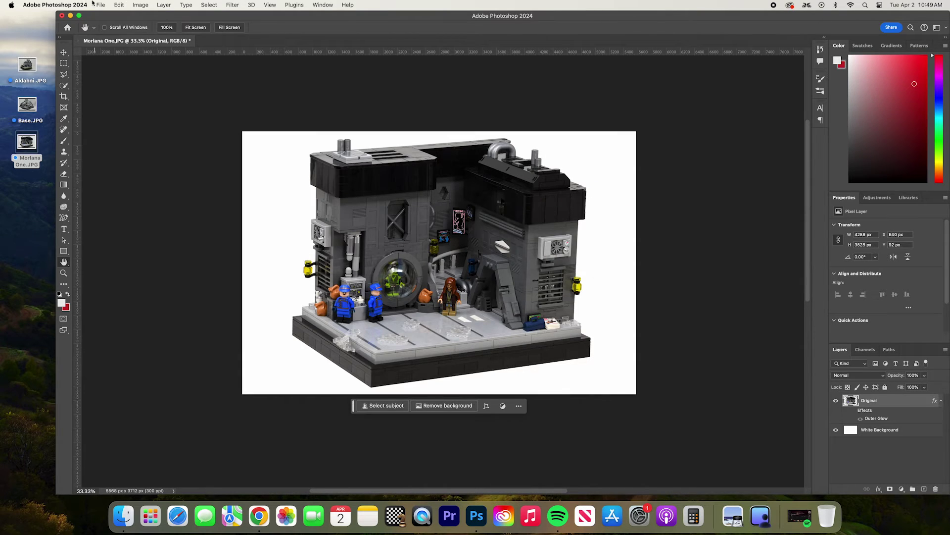
Export the Morlana One cutout through Export As with the format set to JPG.
left_click(97, 4)
mouse_move(164, 146)
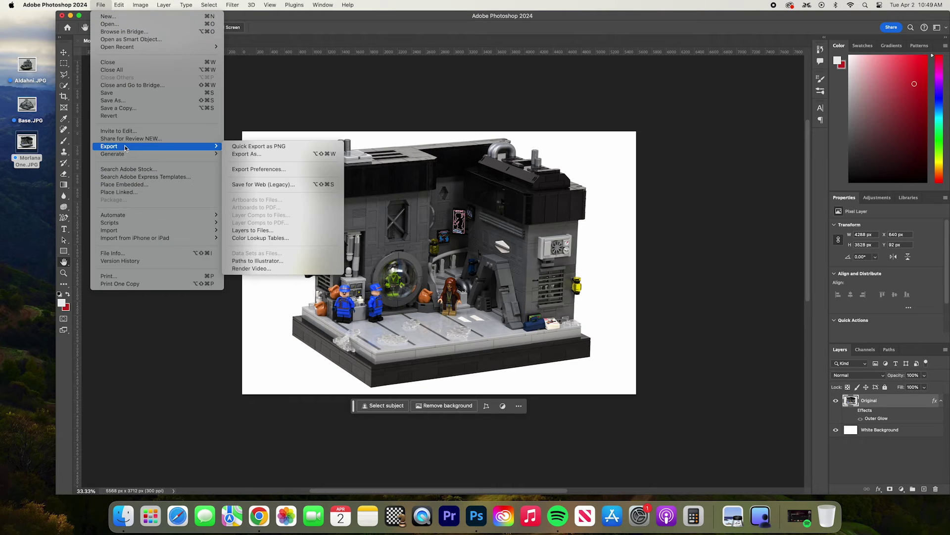
left_click(253, 154)
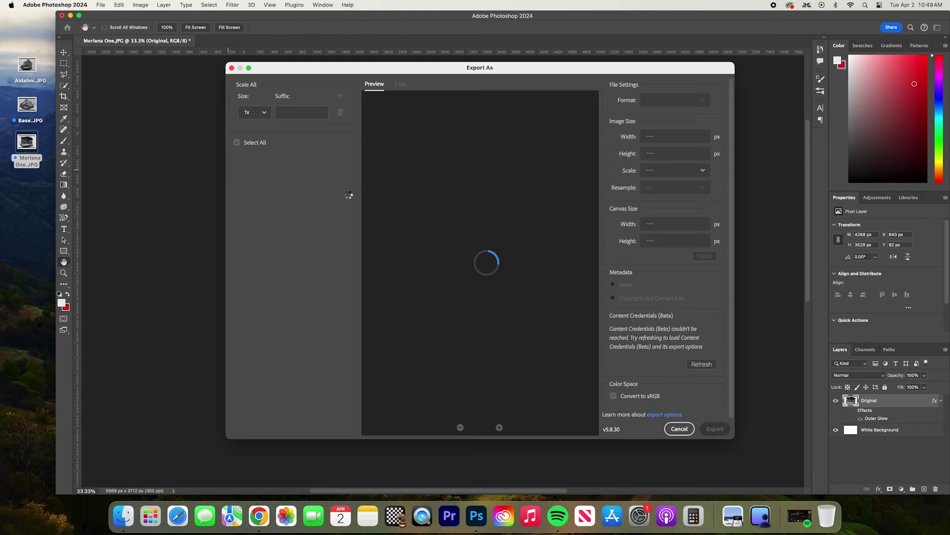
left_click(668, 103)
left_click(672, 129)
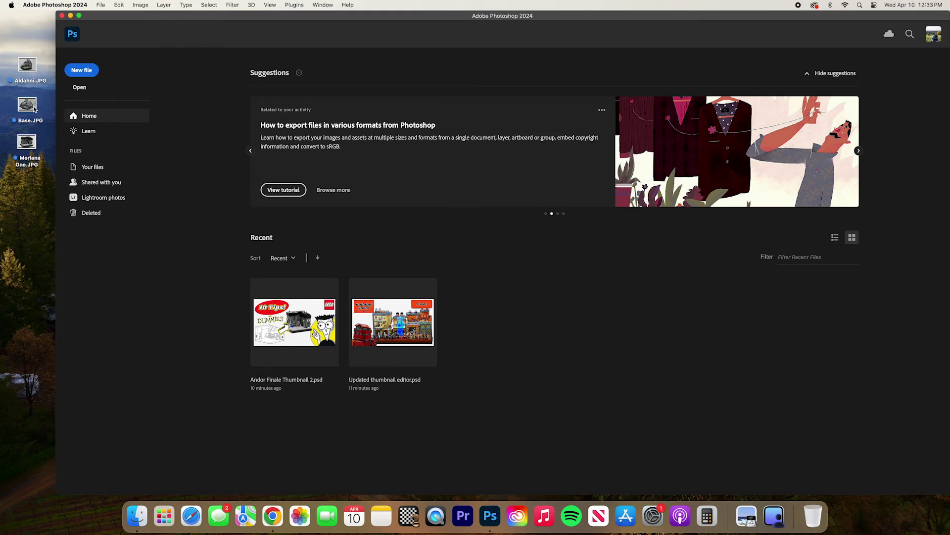
Open Base.JPG, rename its Background layer to Original, and add a new empty layer.
left_click_drag(29, 108, 499, 330)
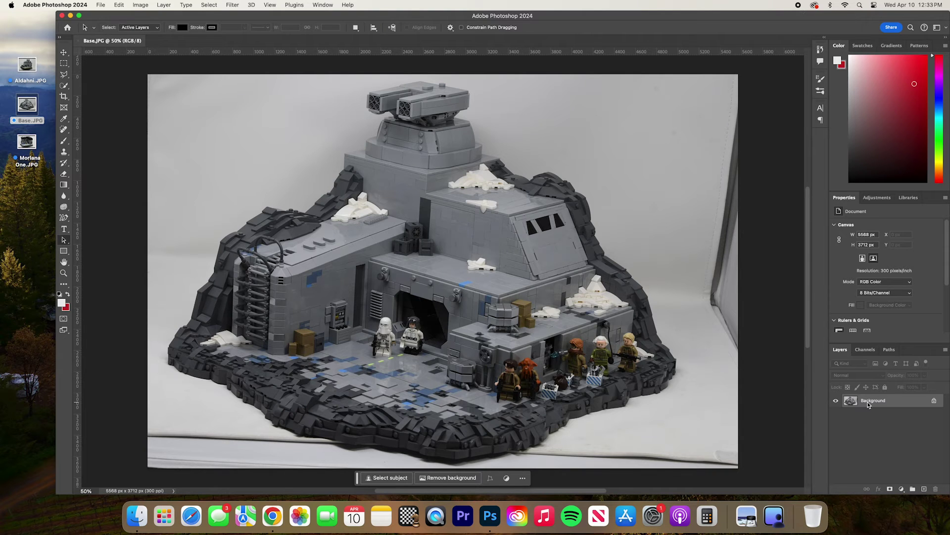
double_click(868, 403)
type("Original")
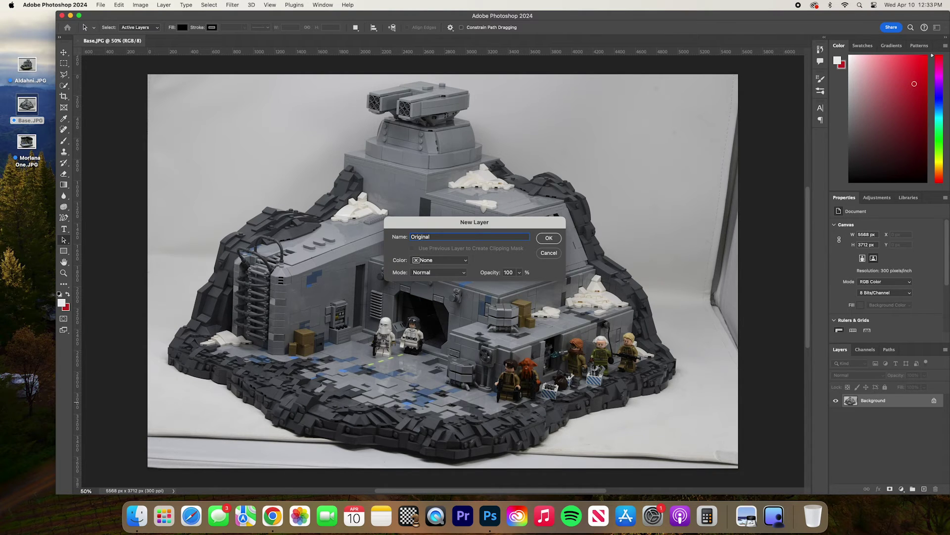
key("Return")
key("super+shift+alt+n")
Name the new layer White Background and move the Original layer above it.
type("White Back")
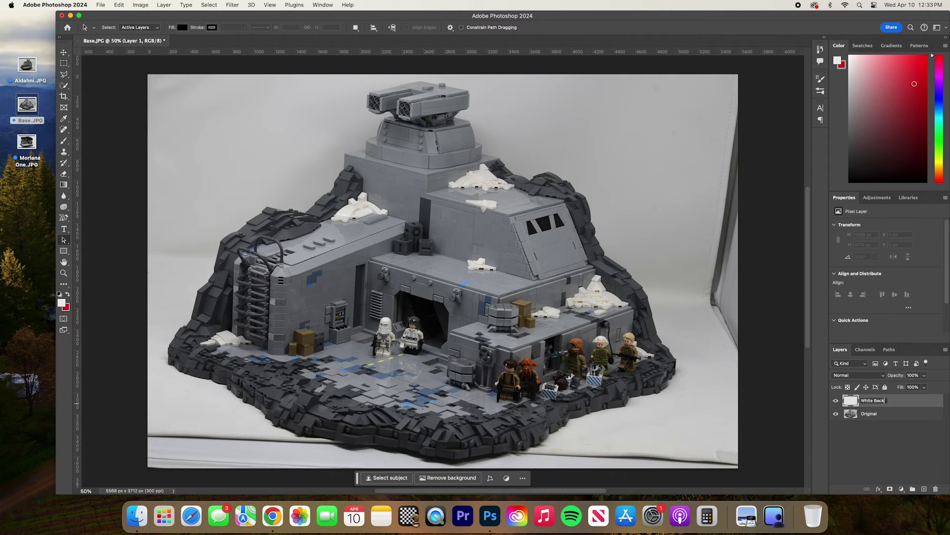
type("ground")
key("Return")
left_click_drag(869, 413, 869, 399)
Select the grey backdrop around the Base model with the Magic Wand.
right_click(64, 85)
left_click(99, 103)
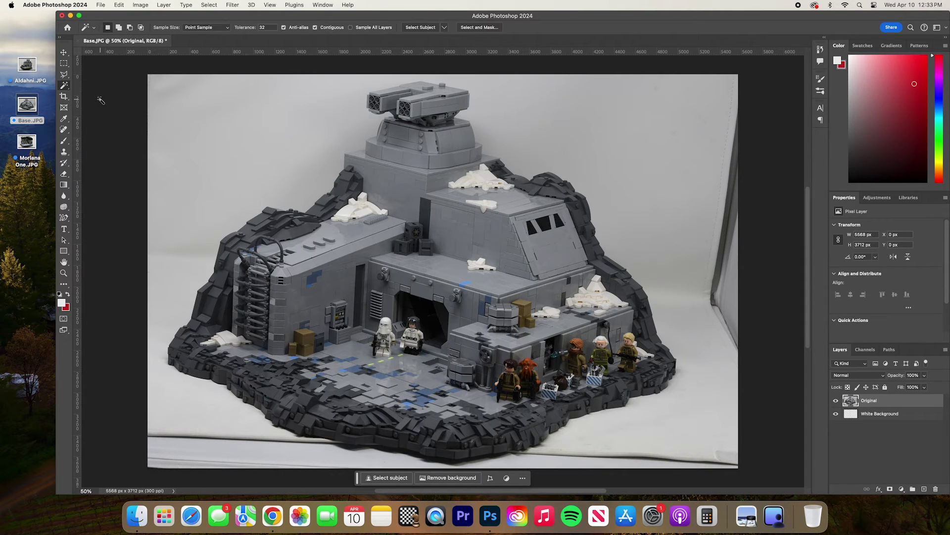
left_click(281, 146)
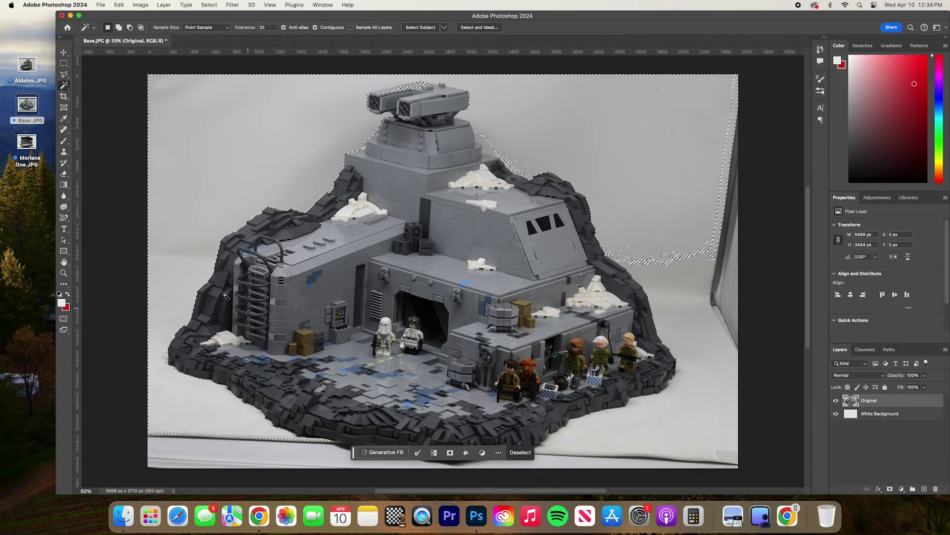
scroll(340, 319, "down", 2)
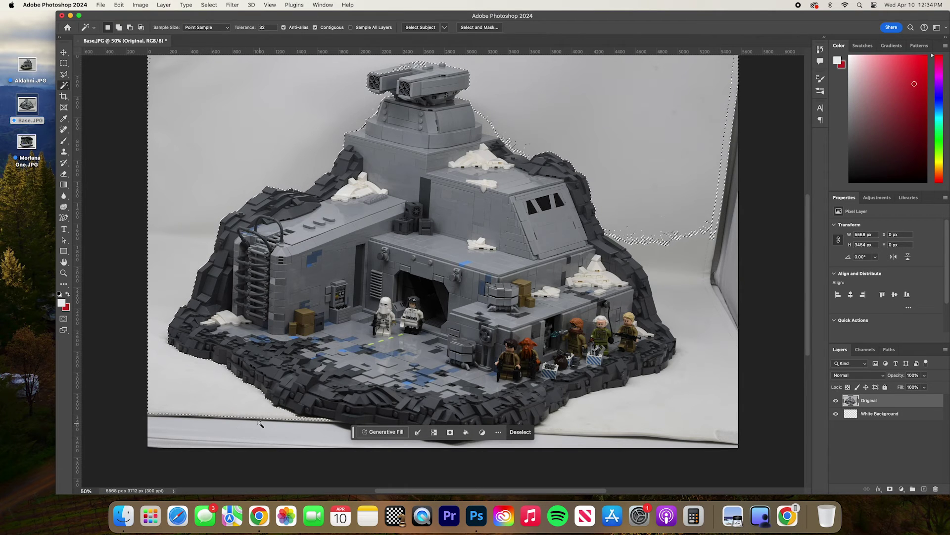
scroll(260, 424, "up", 1)
scroll(272, 407, "down", 2)
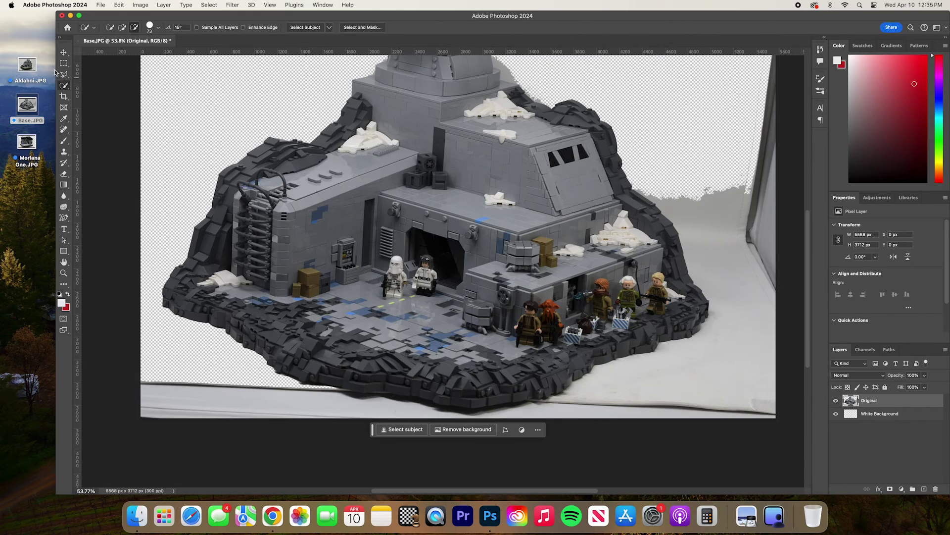
Start a Polygonal Lasso selection along the base's edge.
left_click(64, 74)
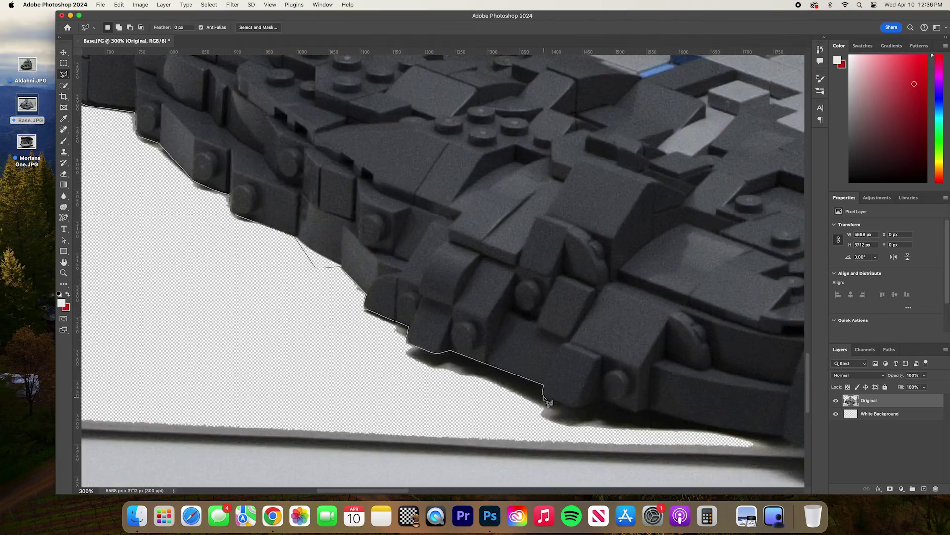
left_click(577, 428)
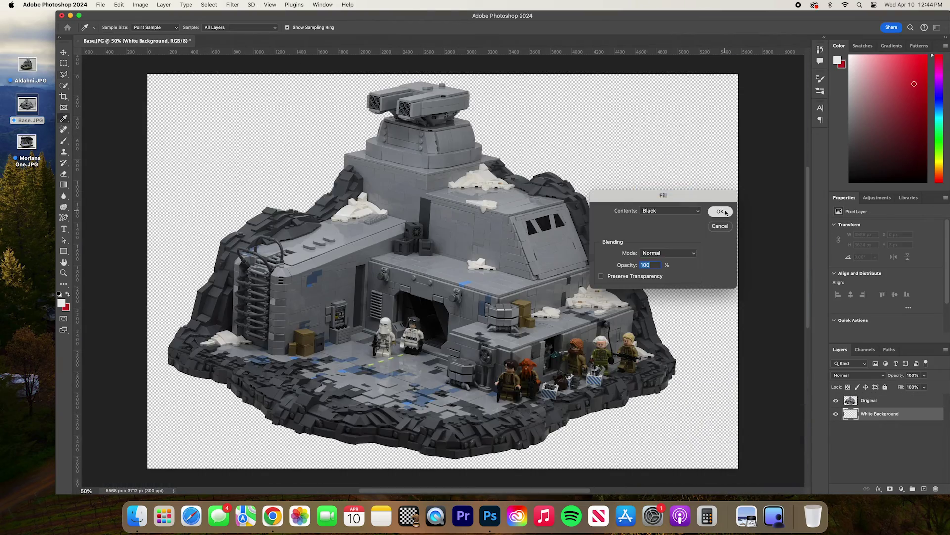
Fill the White Background layer with black, then refill it with white.
left_click(720, 211)
key("l")
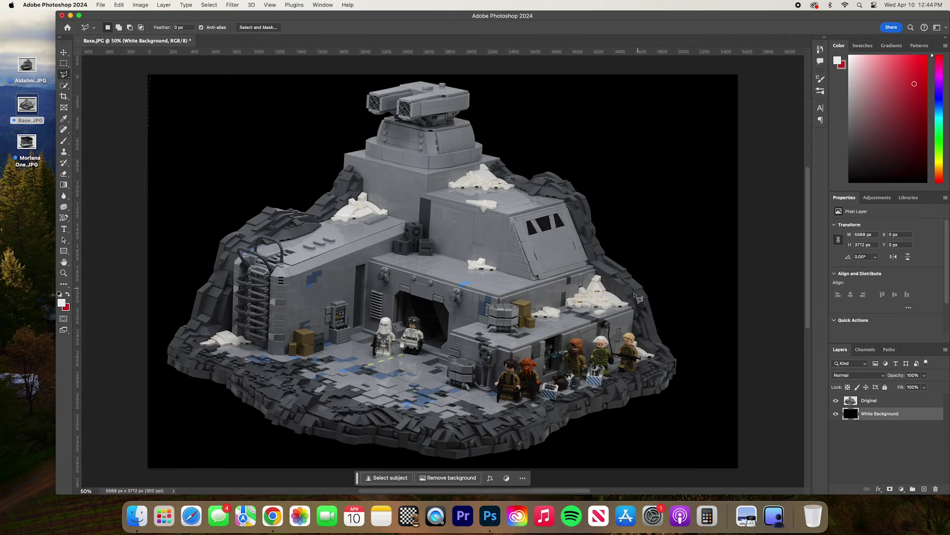
scroll(569, 351, "left", 3)
scroll(569, 351, "down", 2)
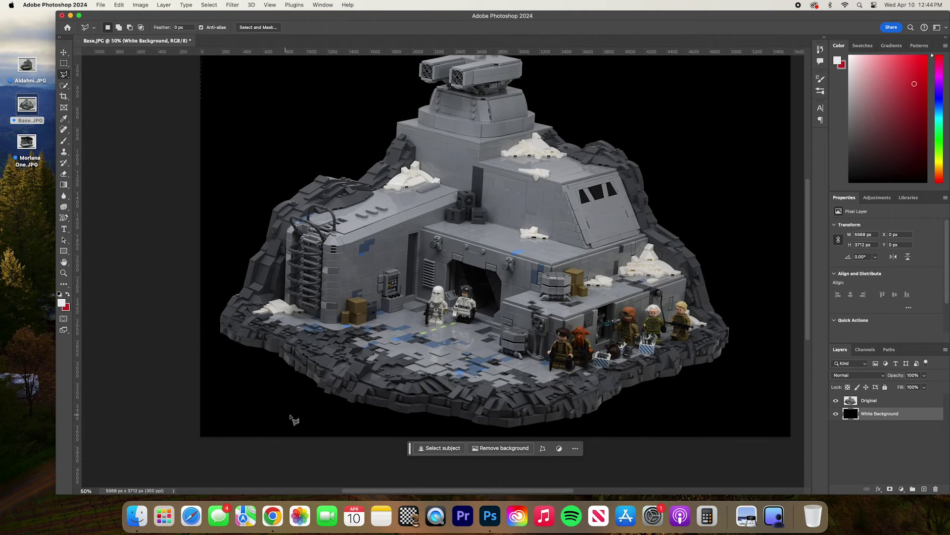
scroll(243, 328, "up", 4)
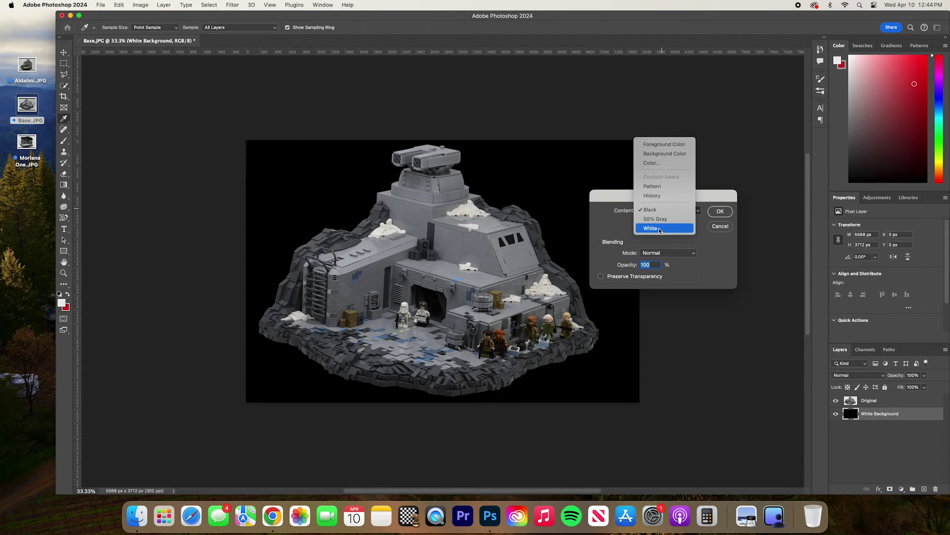
left_click(660, 228)
left_click(721, 211)
Shift the Original cutout right and rotate it to about -0.8°.
left_click(869, 400)
key("super+t")
left_click_drag(458, 284, 478, 287)
left_click_drag(623, 143, 622, 141)
left_click_drag(460, 307, 459, 308)
key("Return")
Apply Auto Contrast, Auto Color and another automatic tone correction to the model.
left_click(140, 5)
left_click(155, 51)
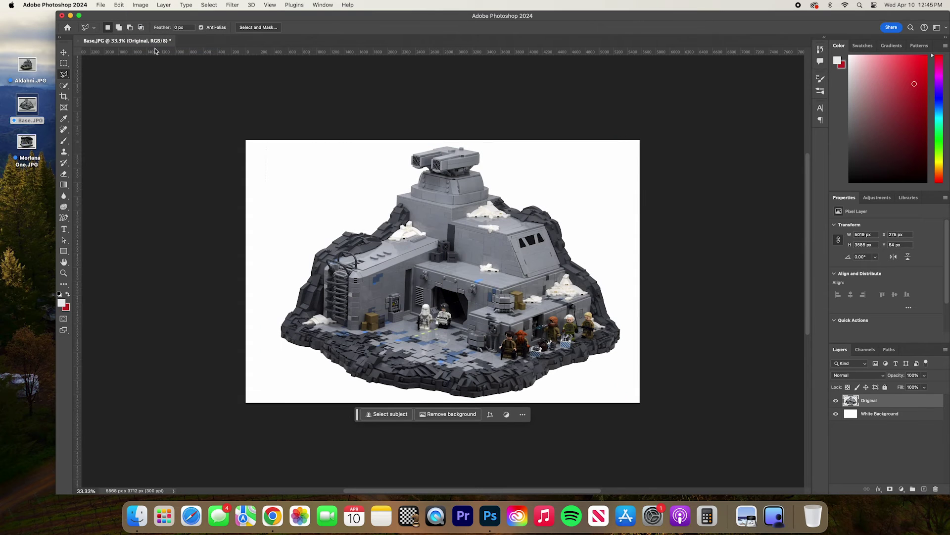
left_click(140, 5)
left_click(169, 56)
left_click(140, 5)
left_click(167, 61)
Set a Vibrance adjustment of -18 vibrance and +6 saturation on the model.
key("super+shift+v")
key("Tab")
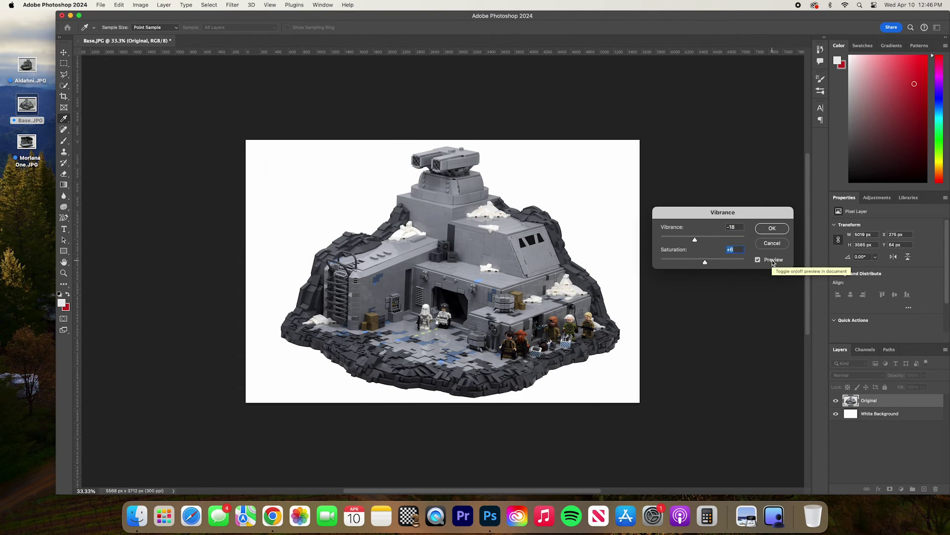
key("Escape")
key("l")
left_click(64, 130)
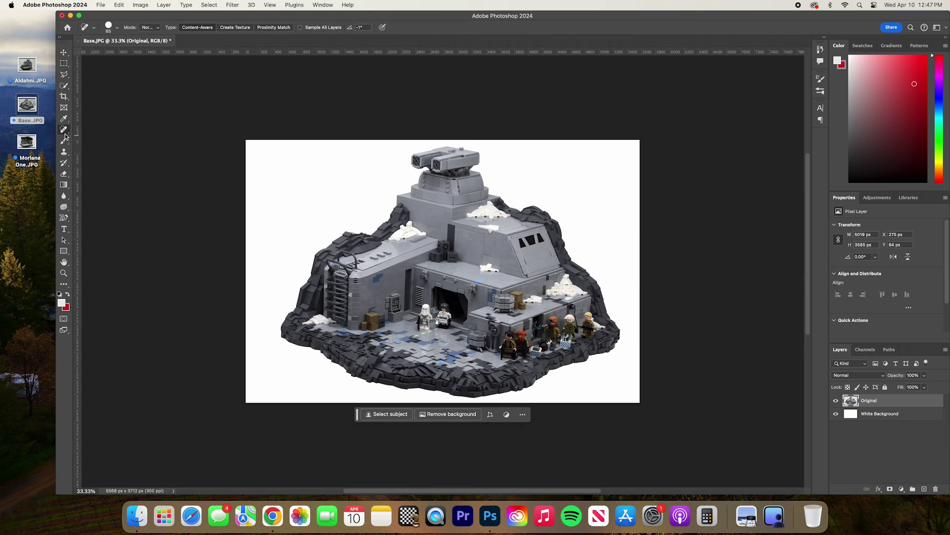
right_click(64, 133)
left_click(84, 129)
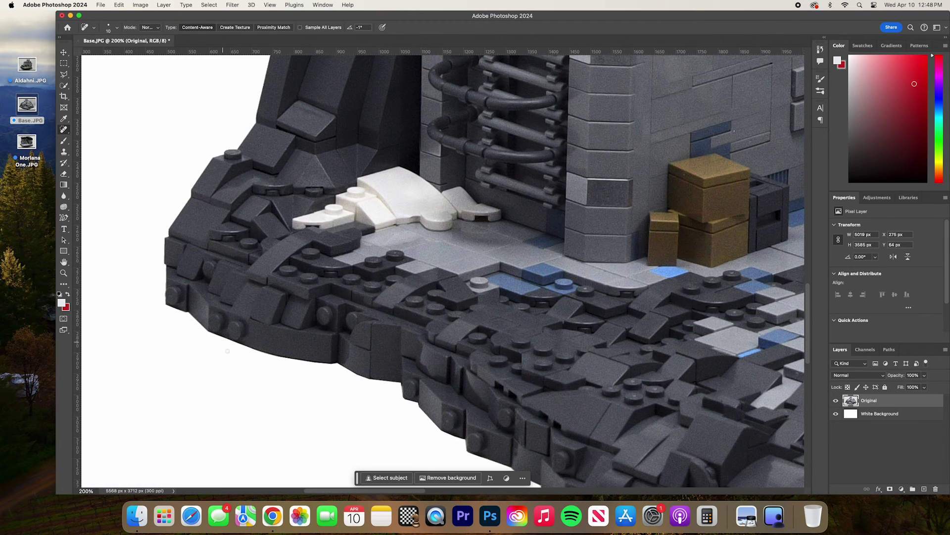
scroll(227, 350, "down", 2)
scroll(272, 322, "right", 5)
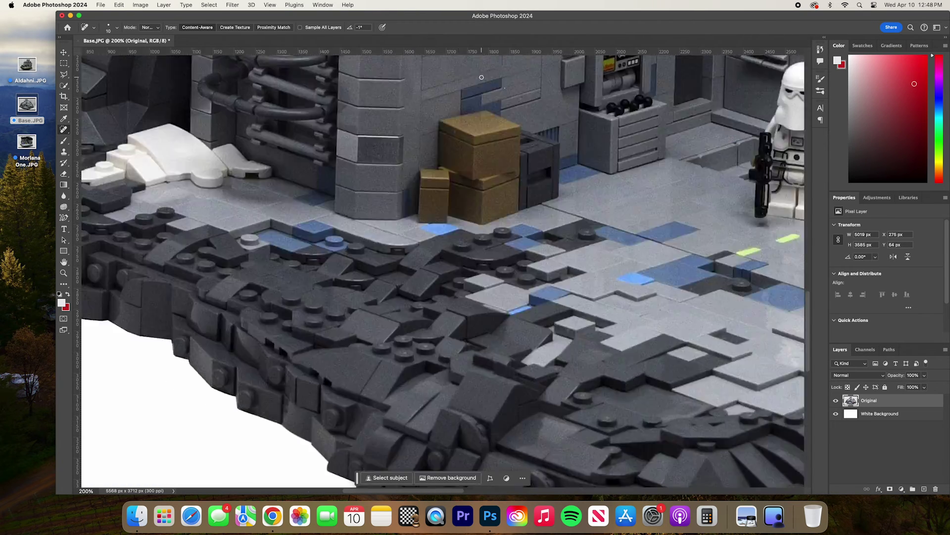
scroll(322, 297, "up", 2)
scroll(367, 267, "down", 3)
scroll(367, 267, "right", 10)
scroll(446, 287, "up", 3)
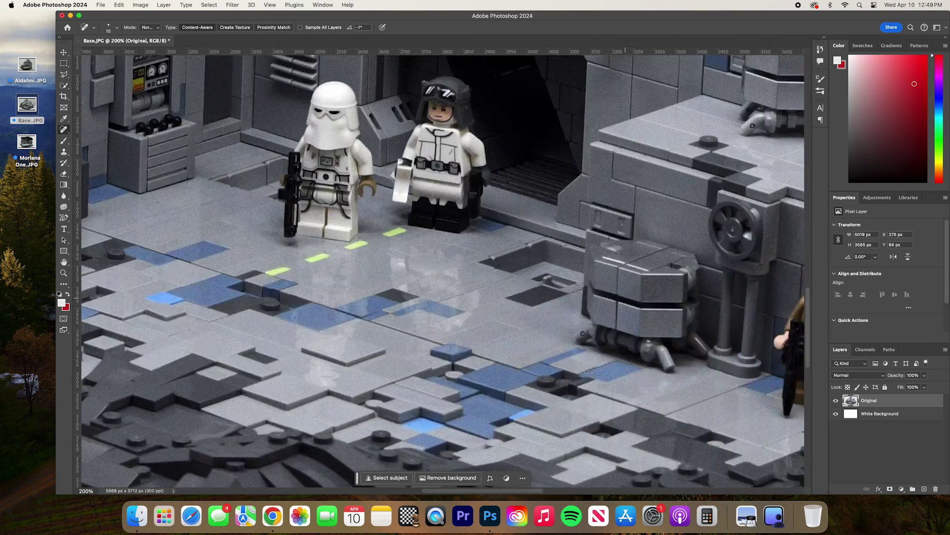
scroll(545, 307, "down", 3)
scroll(622, 320, "up", 8)
scroll(495, 272, "right", 3)
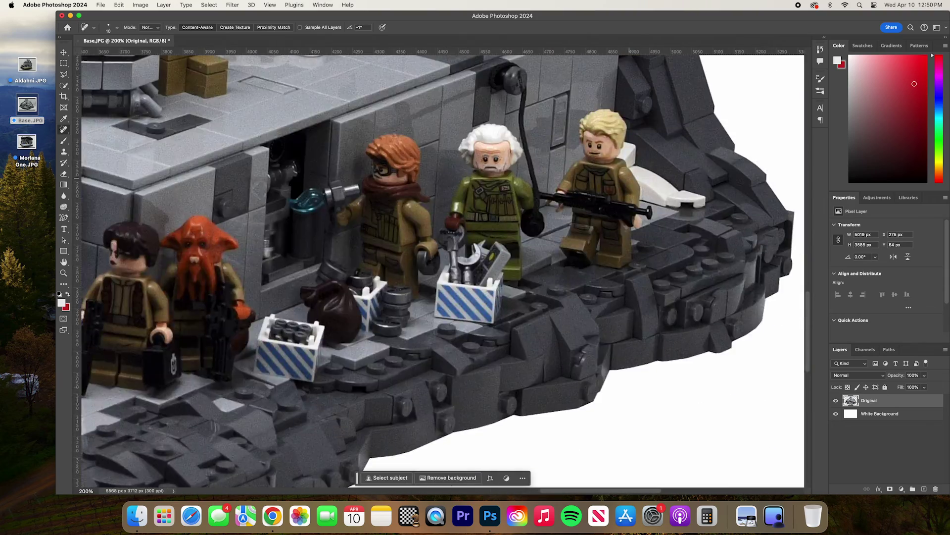
scroll(376, 201, "left", 10)
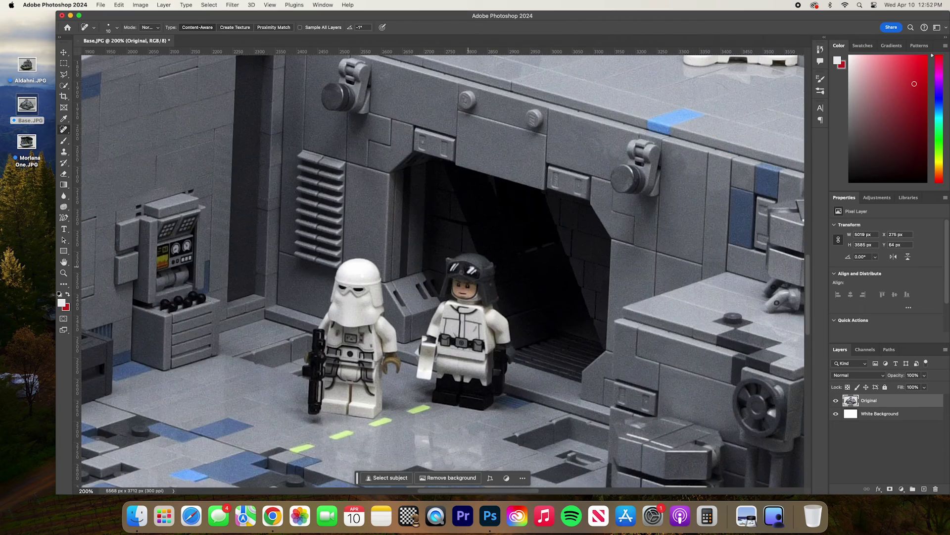
scroll(436, 297, "up", 2)
key("l")
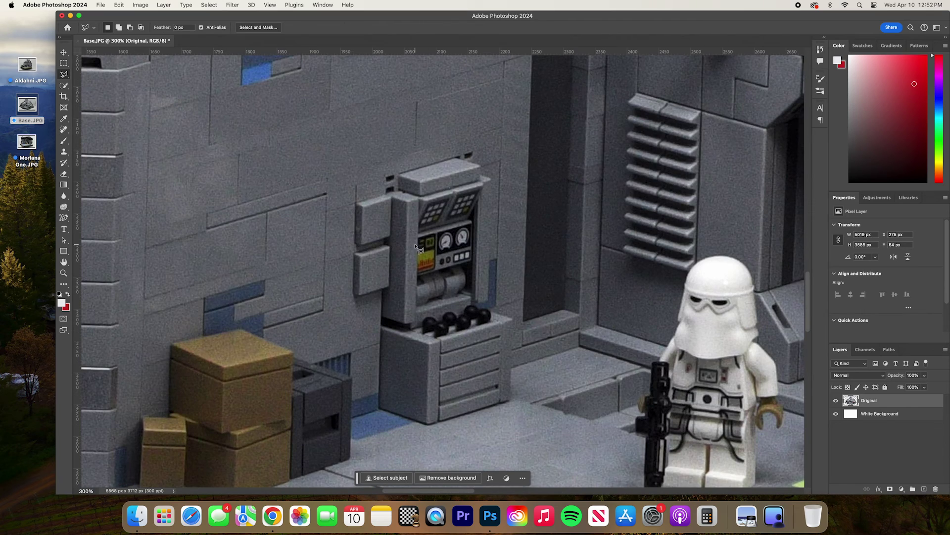
key("super+equal")
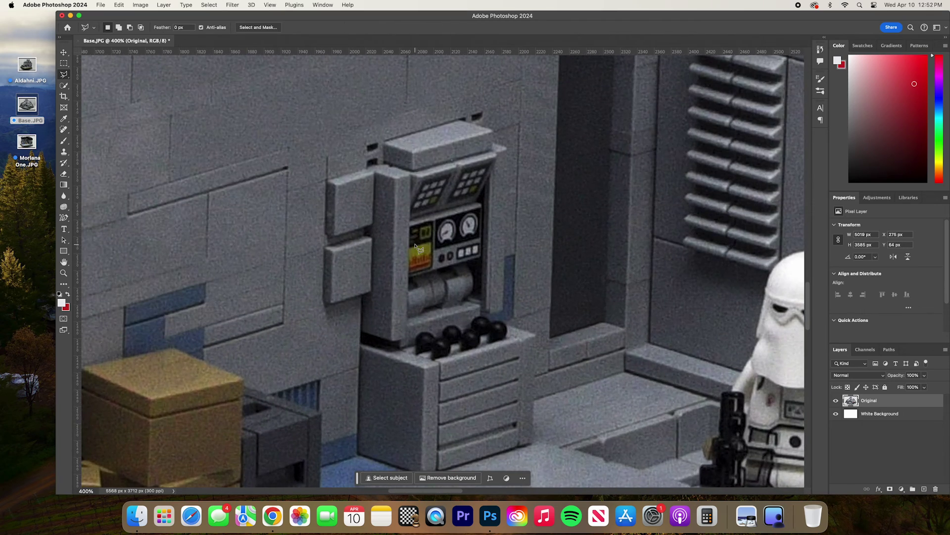
Draw a closed polygonal outline around the wall control panel's screens and gauges.
left_click(409, 276)
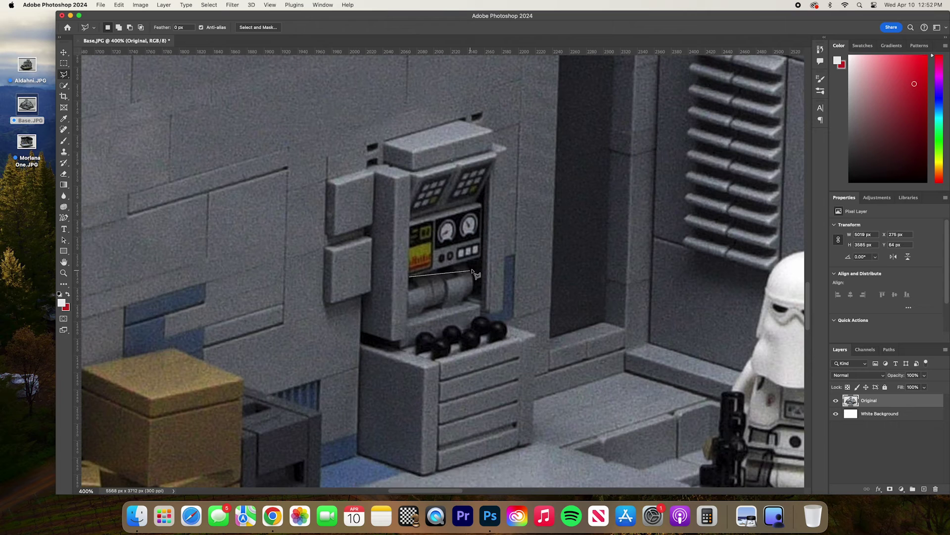
left_click(481, 256)
left_click(479, 202)
left_click(492, 163)
left_click(424, 181)
left_click(413, 203)
left_click(409, 277)
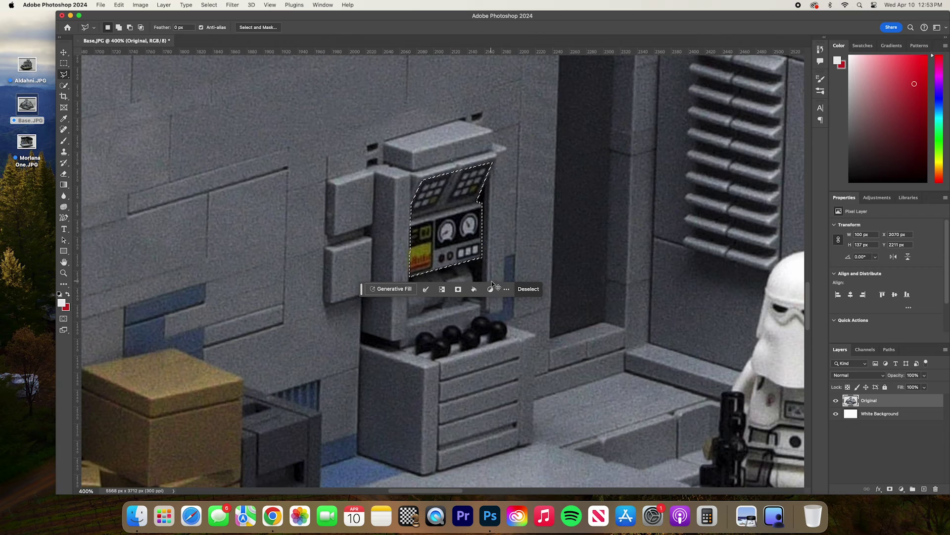
Copy the outlined panel onto its own layer and name it Control box.
key("ctrl+j")
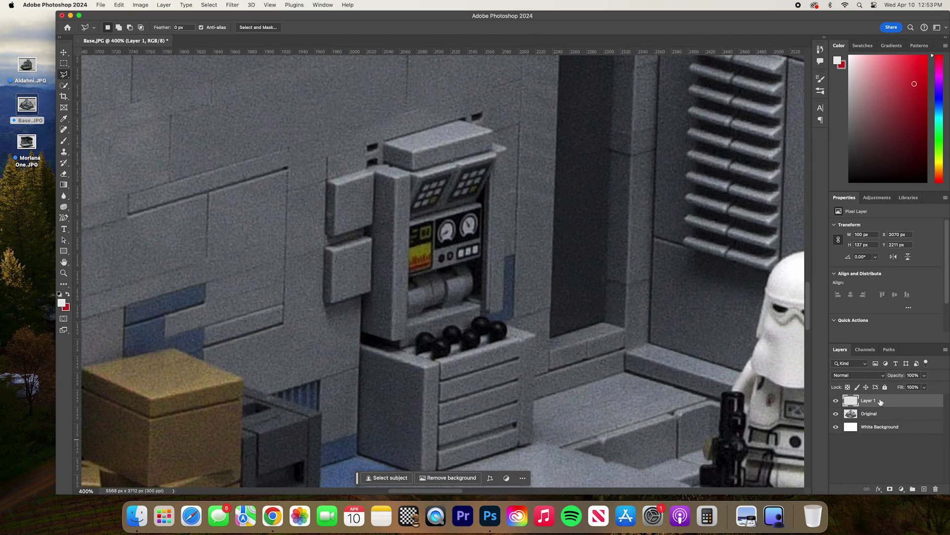
double_click(875, 401)
type("Control box")
key("Return")
Zoom out slightly and bring up the Vibrance adjustment for the Control box layer.
key("super+minus")
left_click(141, 6)
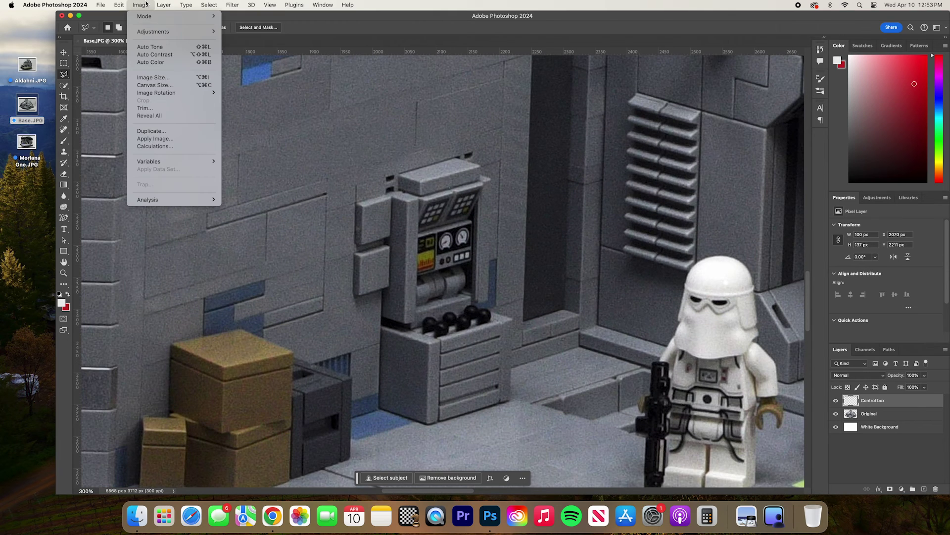
mouse_move(173, 33)
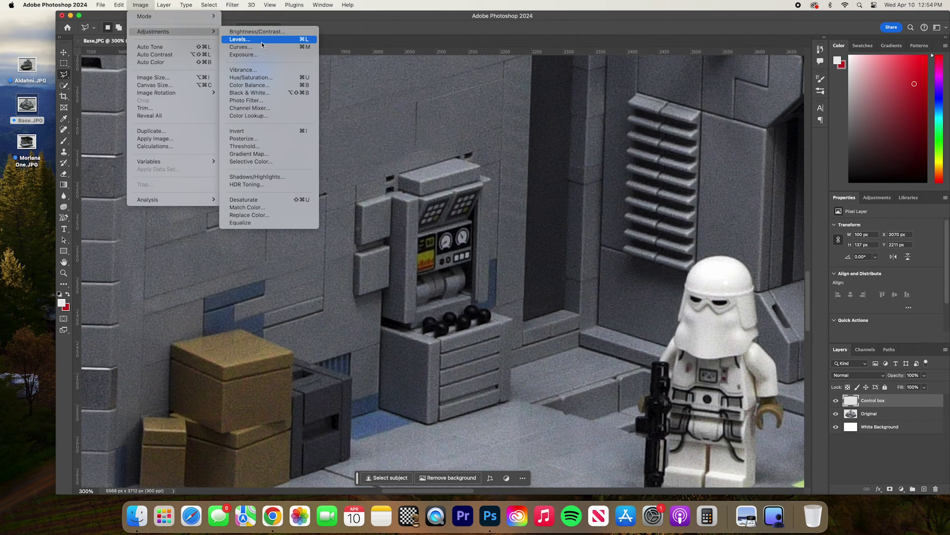
left_click(261, 72)
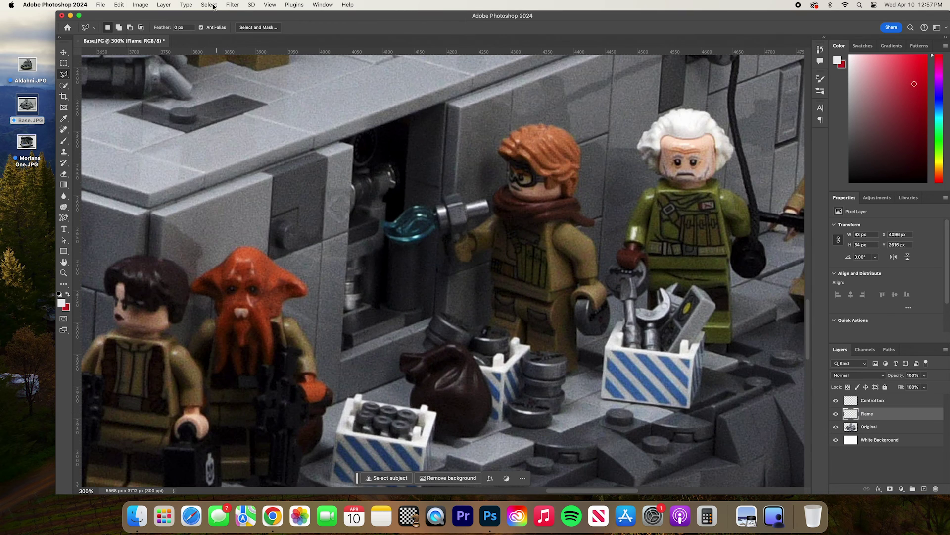
Apply a colour adjustment to intensify the Flame layer's blue torch flame.
left_click(141, 5)
left_click(262, 31)
key("super+minus")
key("Escape")
left_click(141, 5)
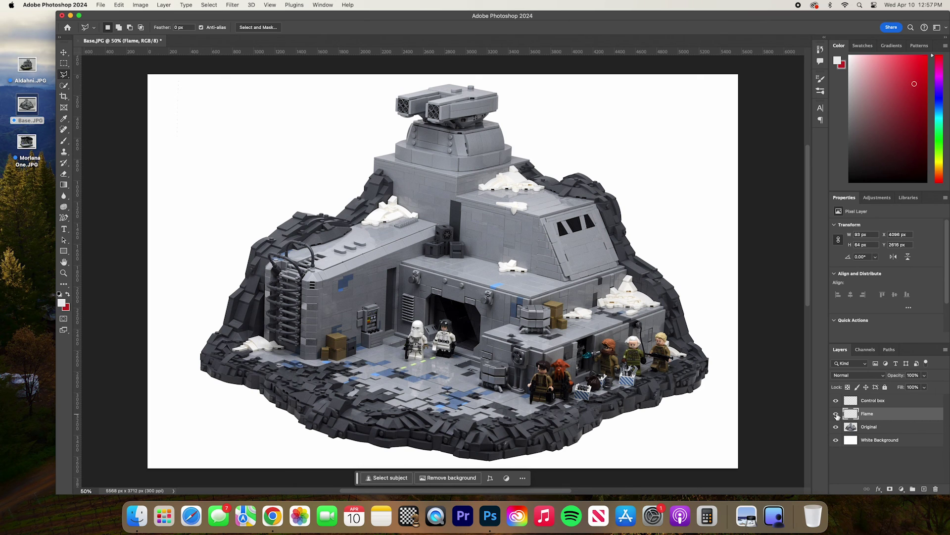
Fit the whole image in view and select only the Original layer.
key("super+minus")
key("k")
left_click(904, 424, "shift")
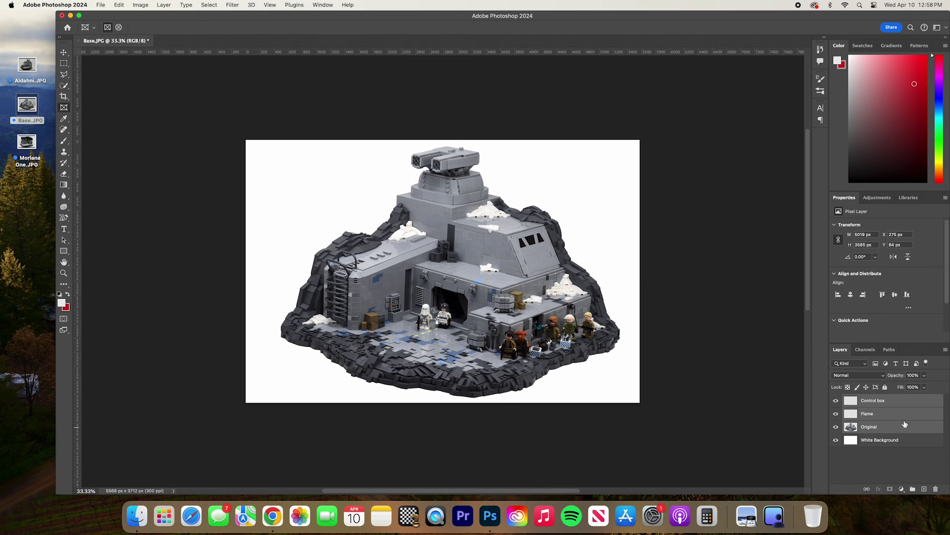
left_click(905, 424)
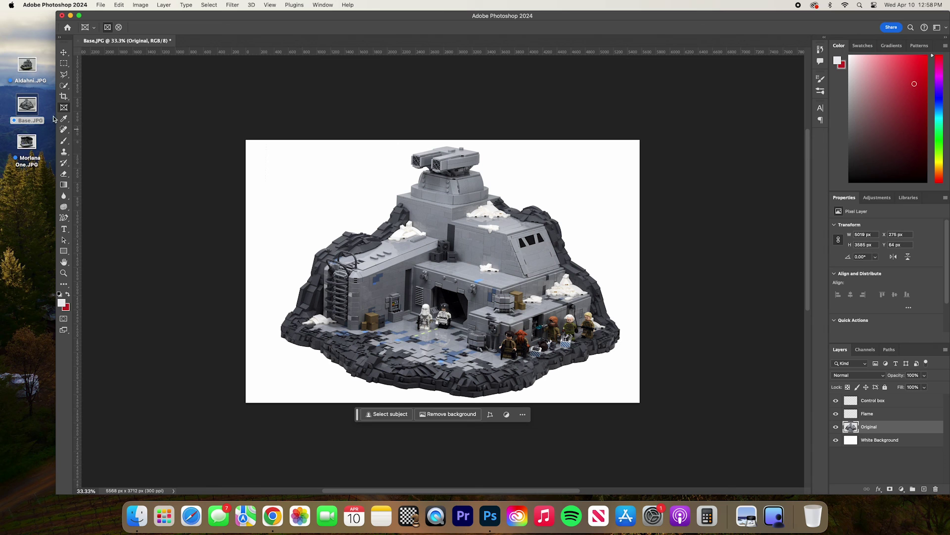
Crop empty space from the left edge, narrowing the canvas to 5377 px wide.
left_click(63, 96)
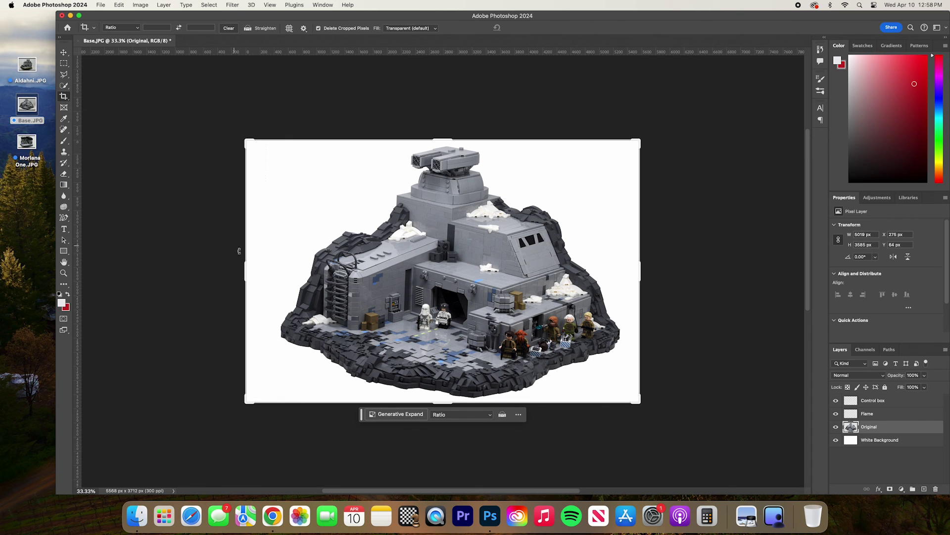
left_click_drag(245, 267, 251, 269)
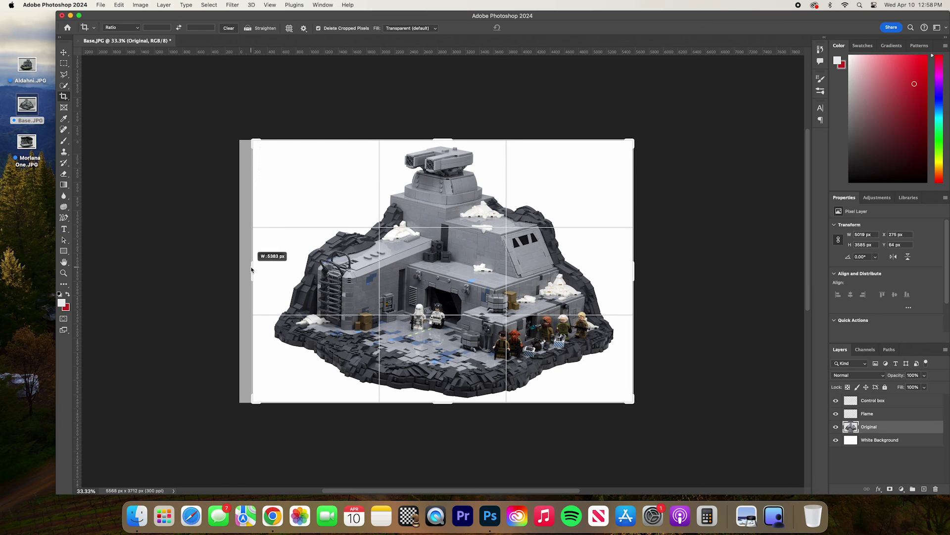
left_click_drag(251, 269, 251, 269)
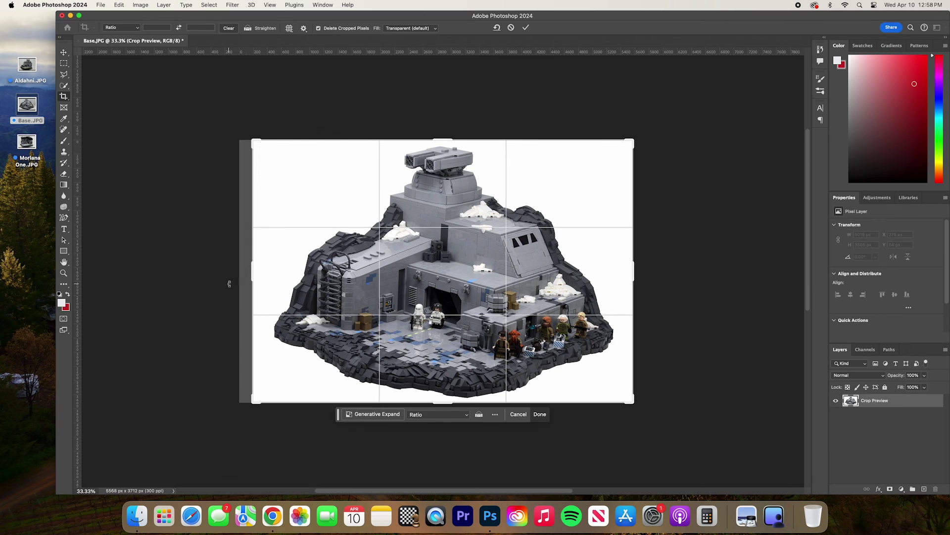
key("Return")
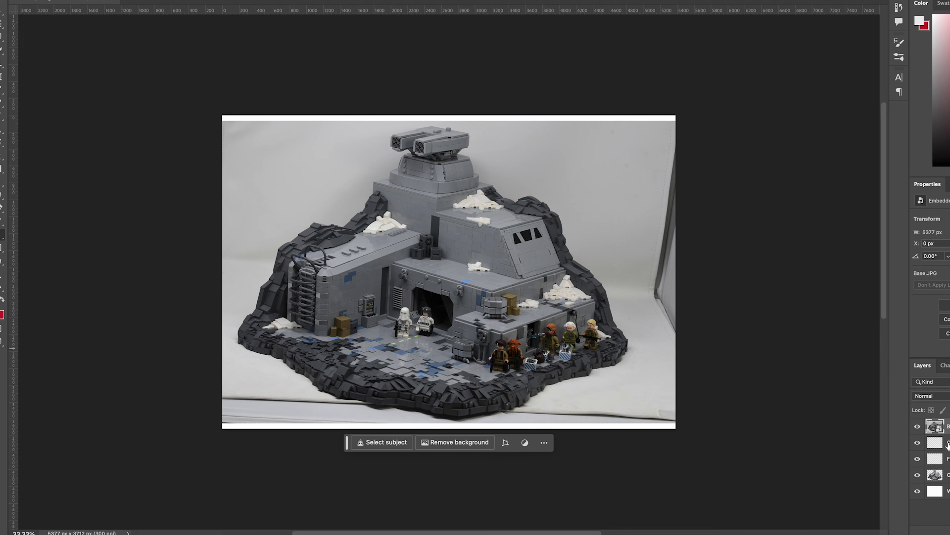
Toggle the original photo on and off to compare, leaving the grey-background original visible.
left_click(917, 428)
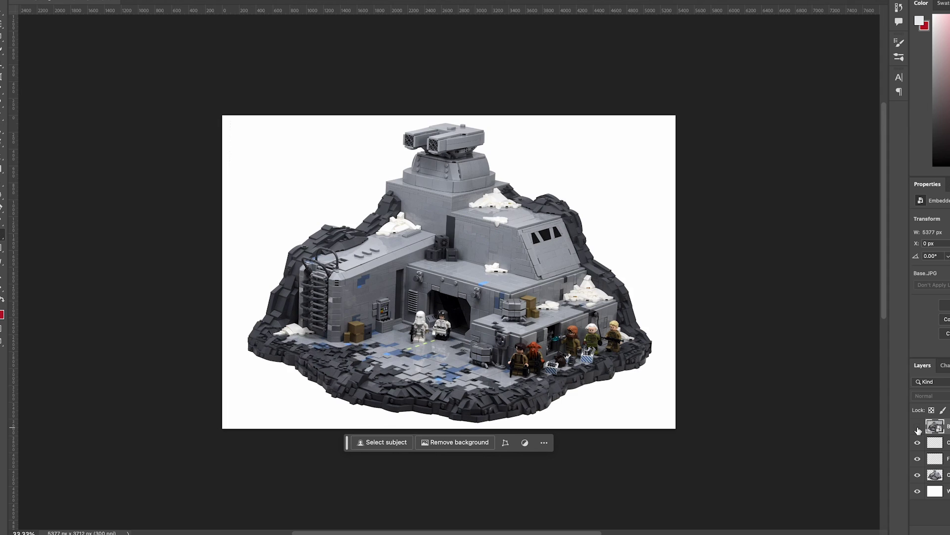
left_click(918, 427)
left_click(917, 428)
left_click(917, 428)
left_click(917, 428)
left_click(917, 427)
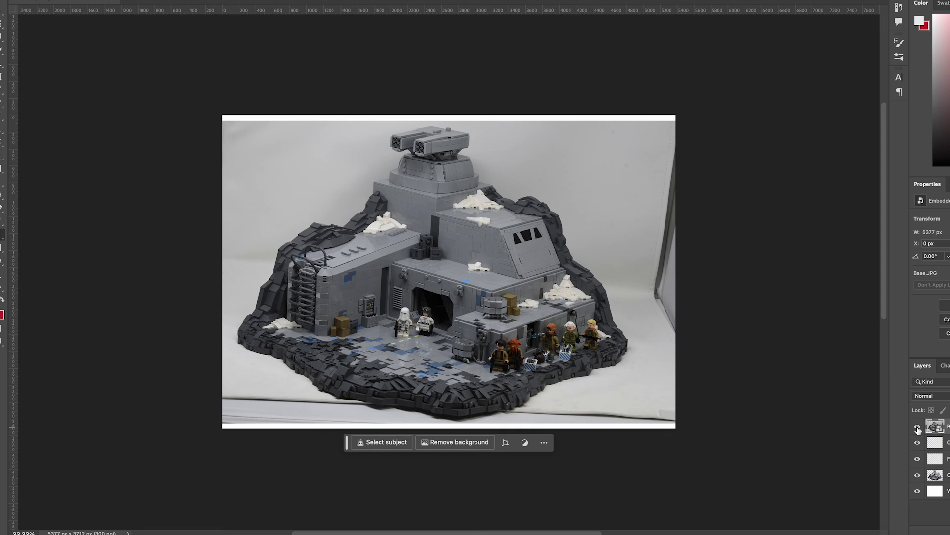